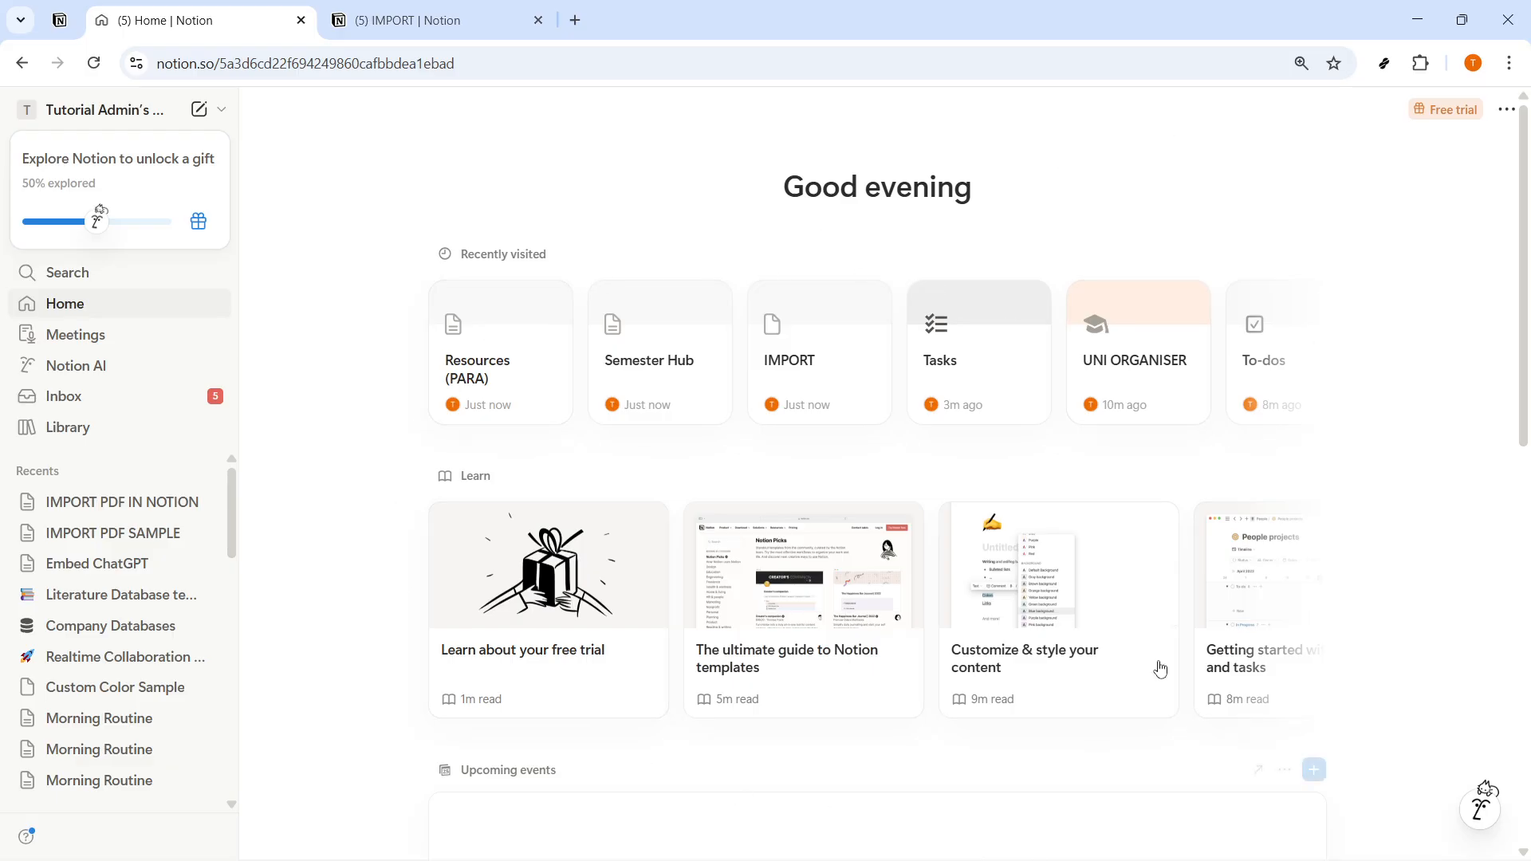
- Switch to the browser tab with the IMPORT page open
key("ctrl+Tab")
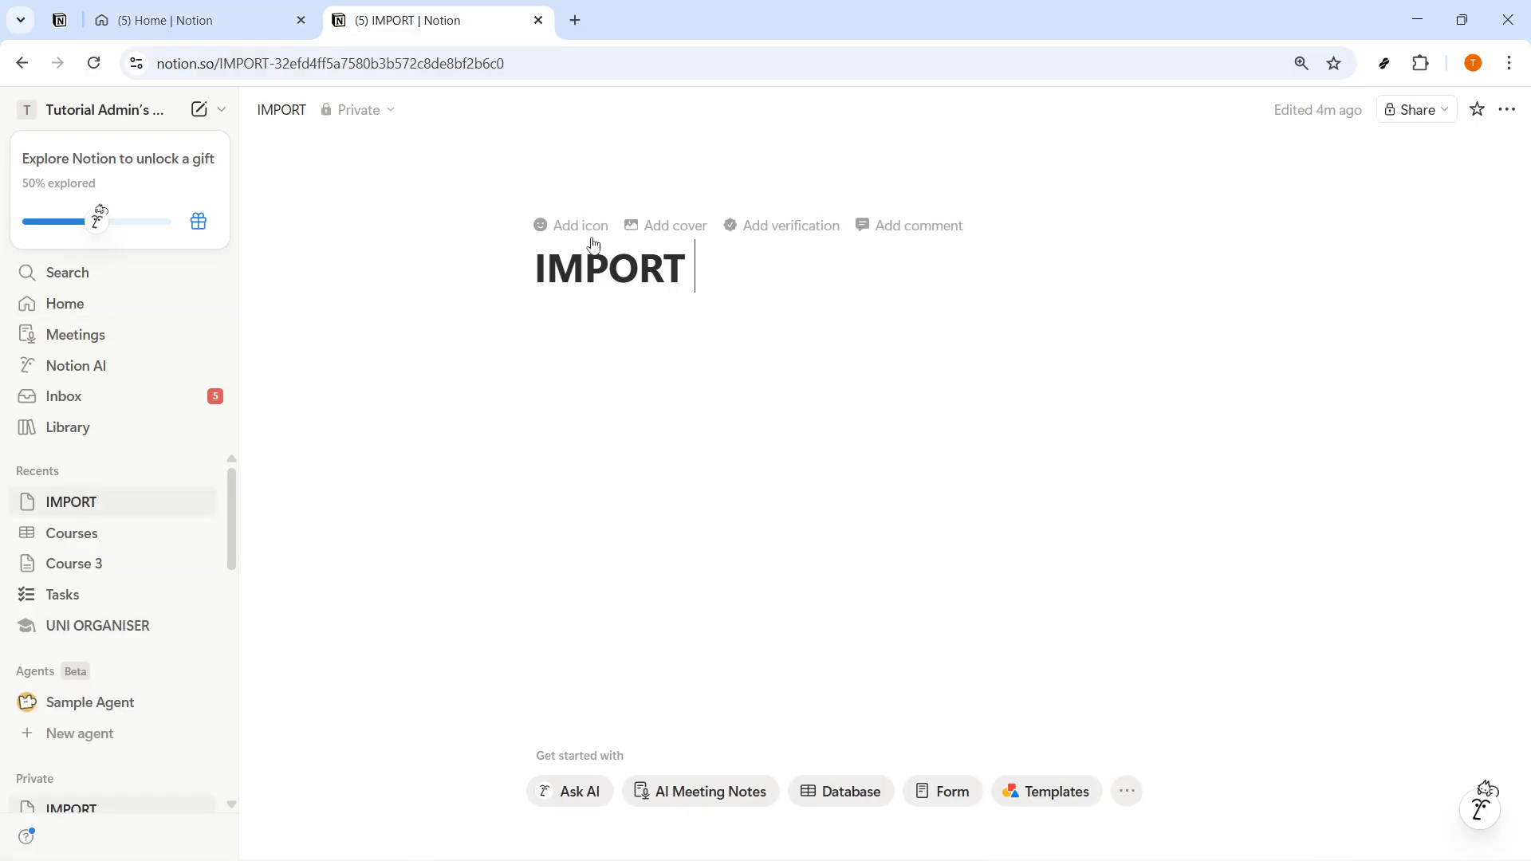
left_click(513, 65)
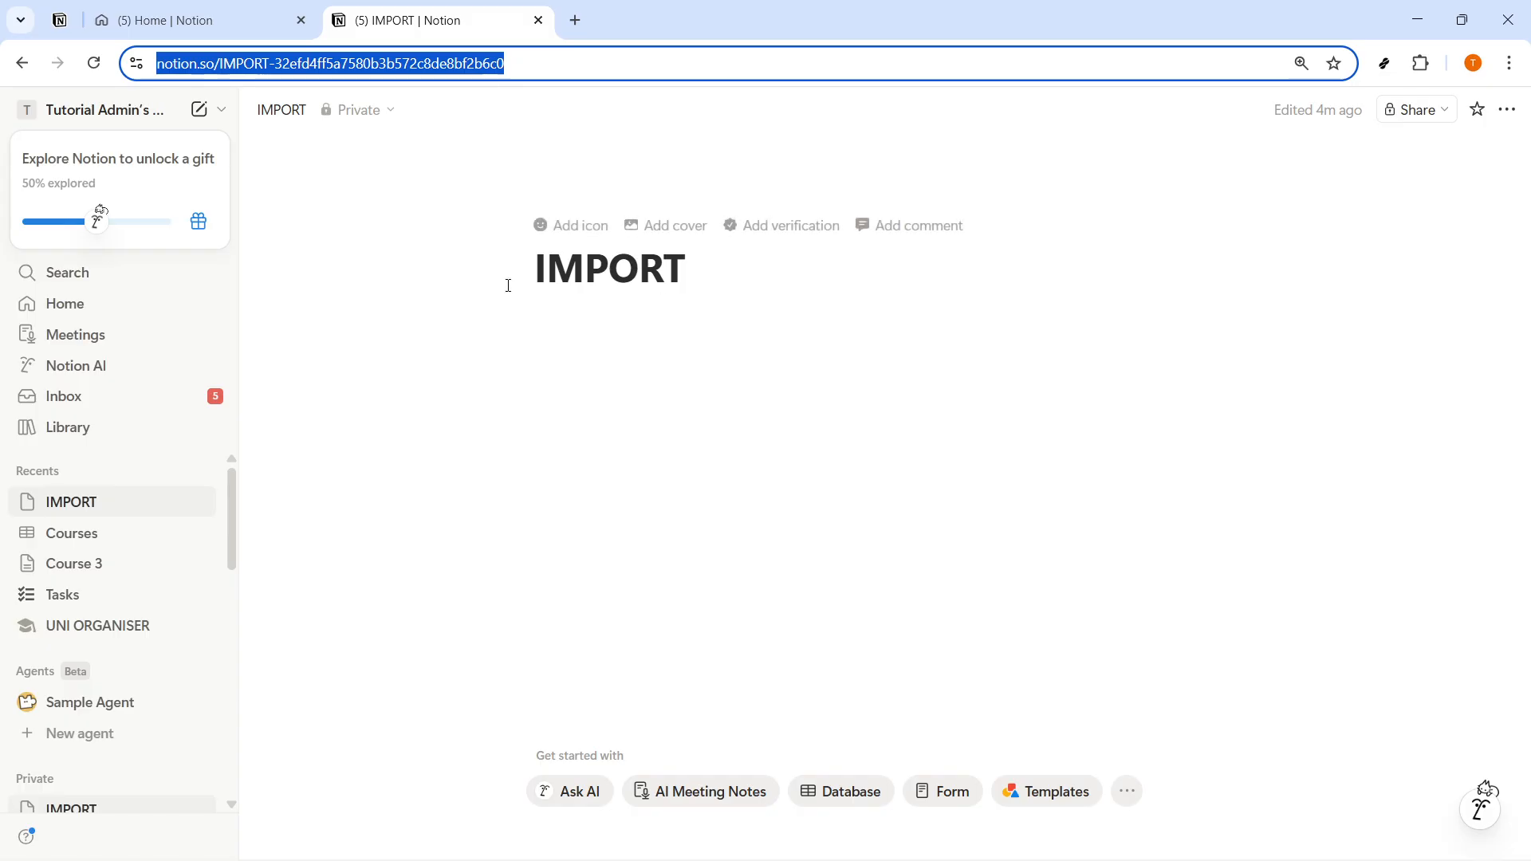
left_click(712, 280)
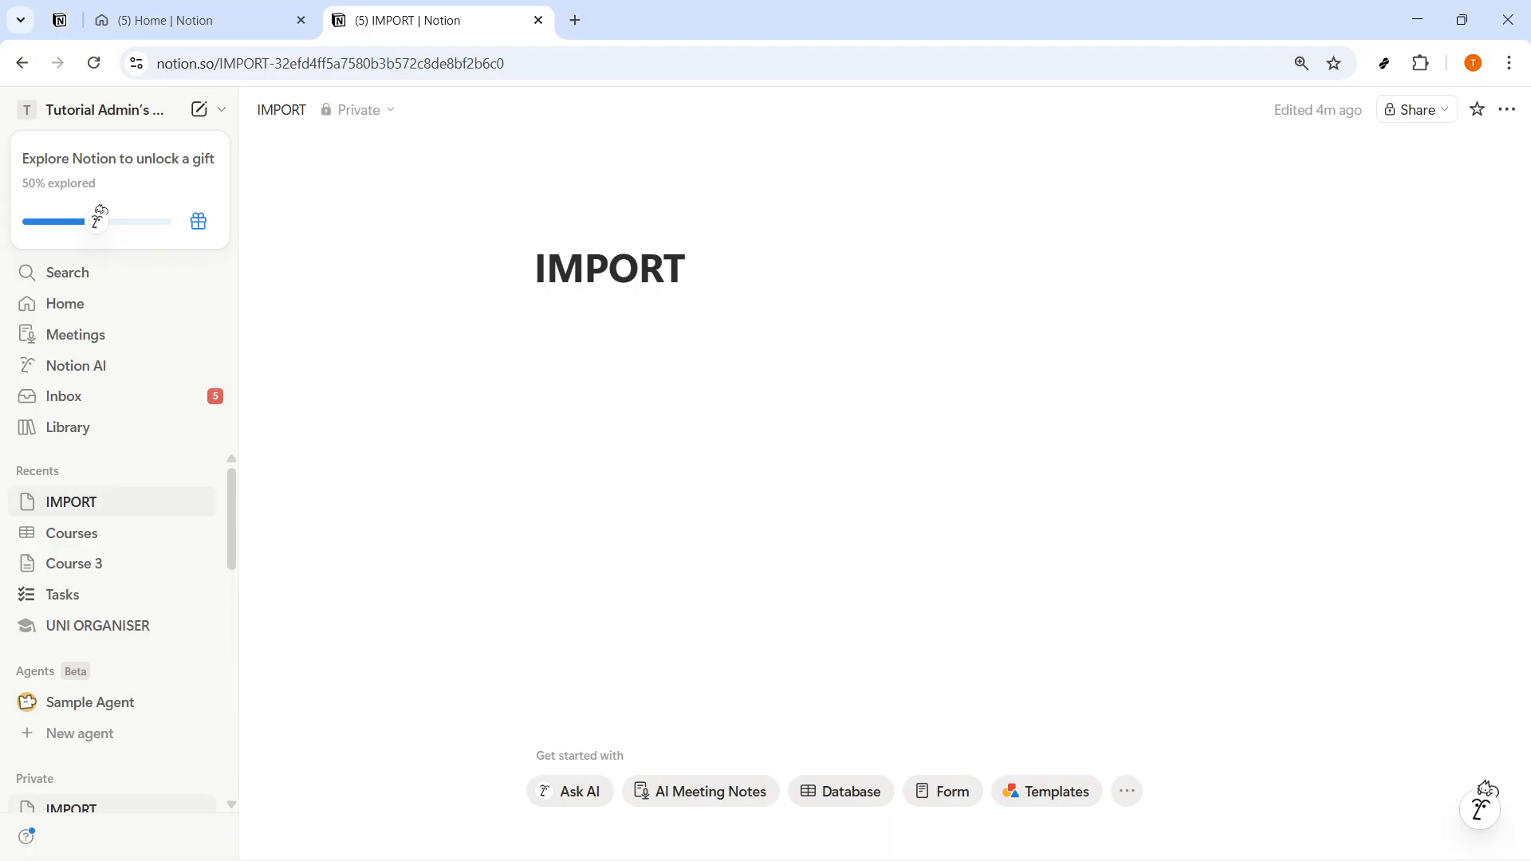
- Switch to File Explorer and maximize its window showing the Documents folder
key("super+e")
left_click_drag(962, 137, 827, 113)
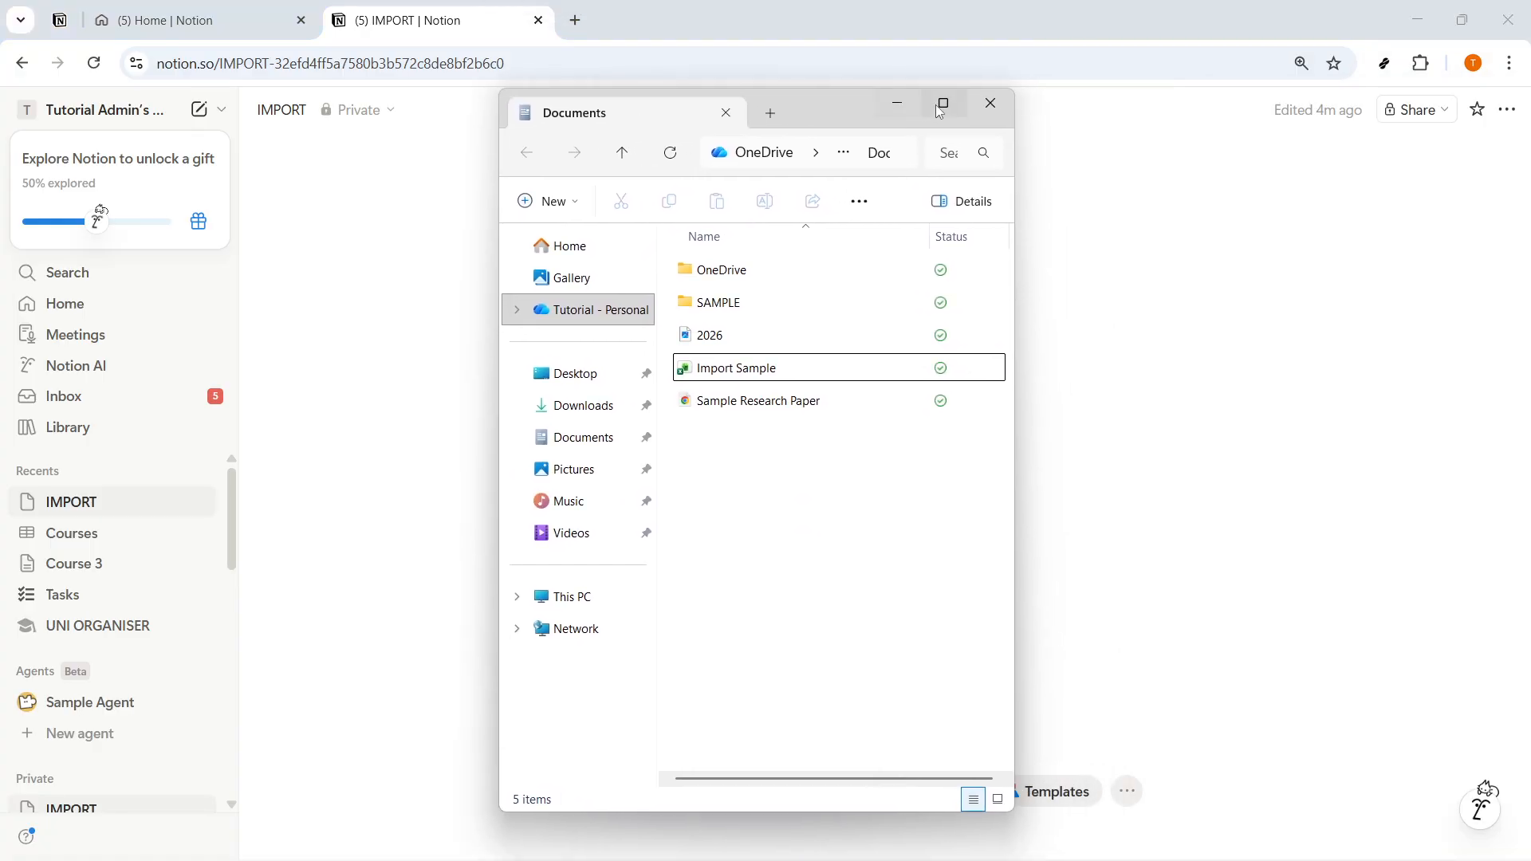
left_click(942, 109)
- Compress the Import Sample Excel workbook in Documents to a ZIP file, keeping the suggested name Import Sample
left_click(243, 274)
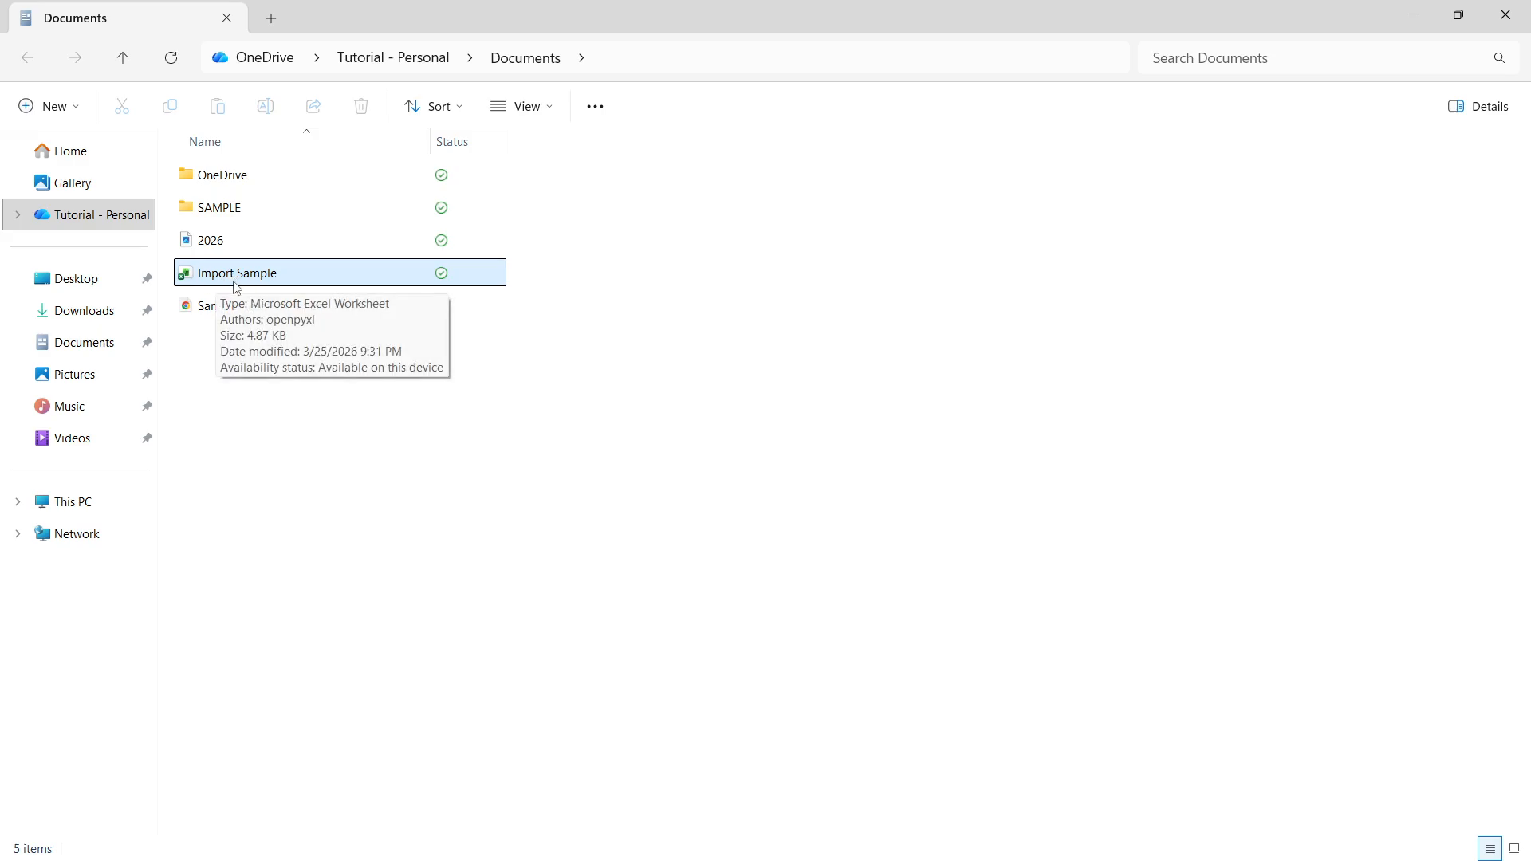
right_click(253, 283)
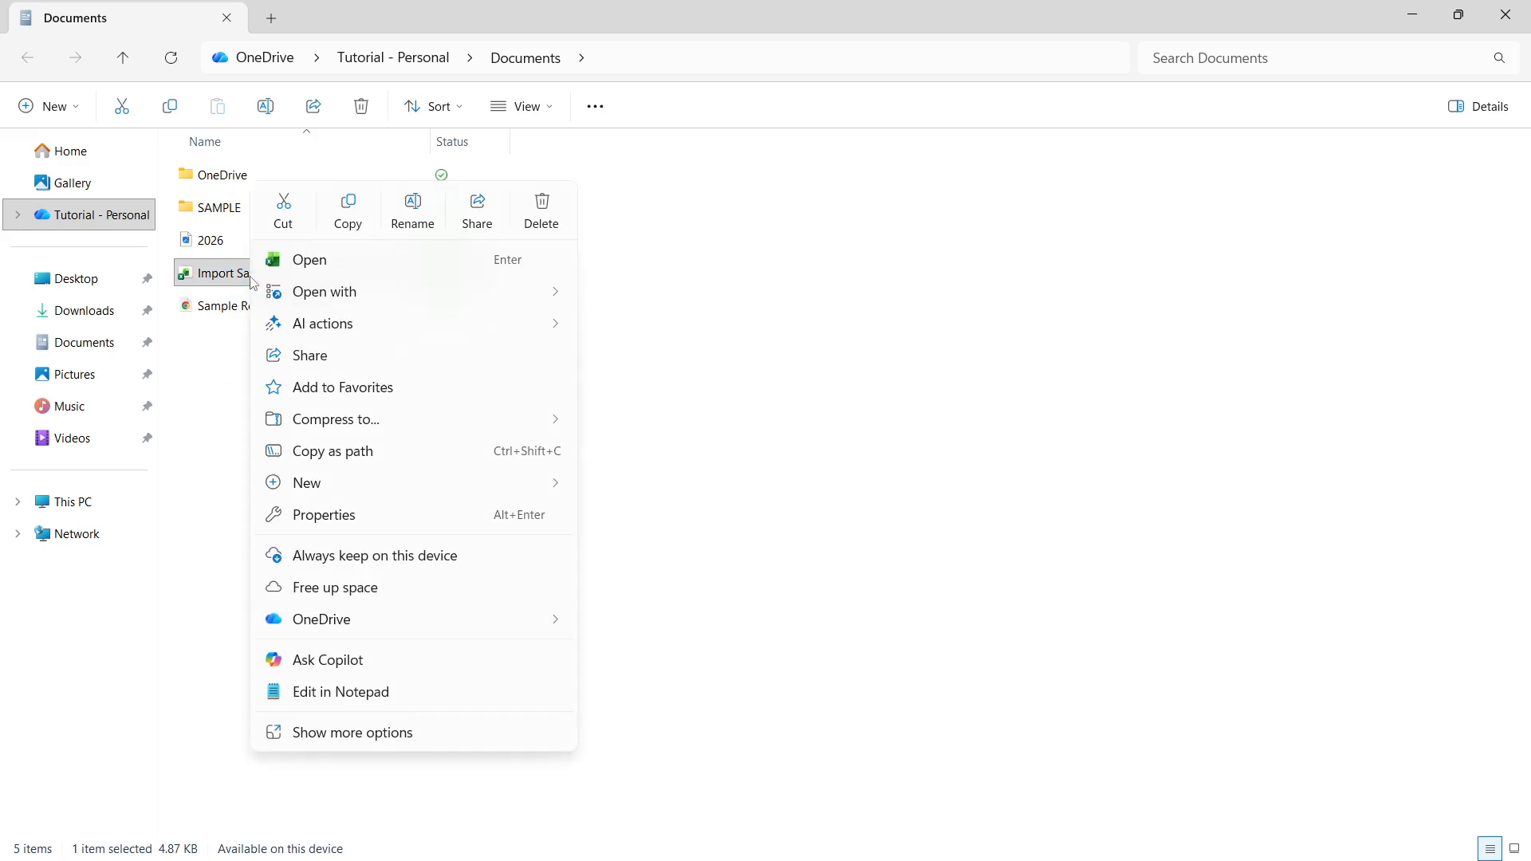
left_click(216, 277)
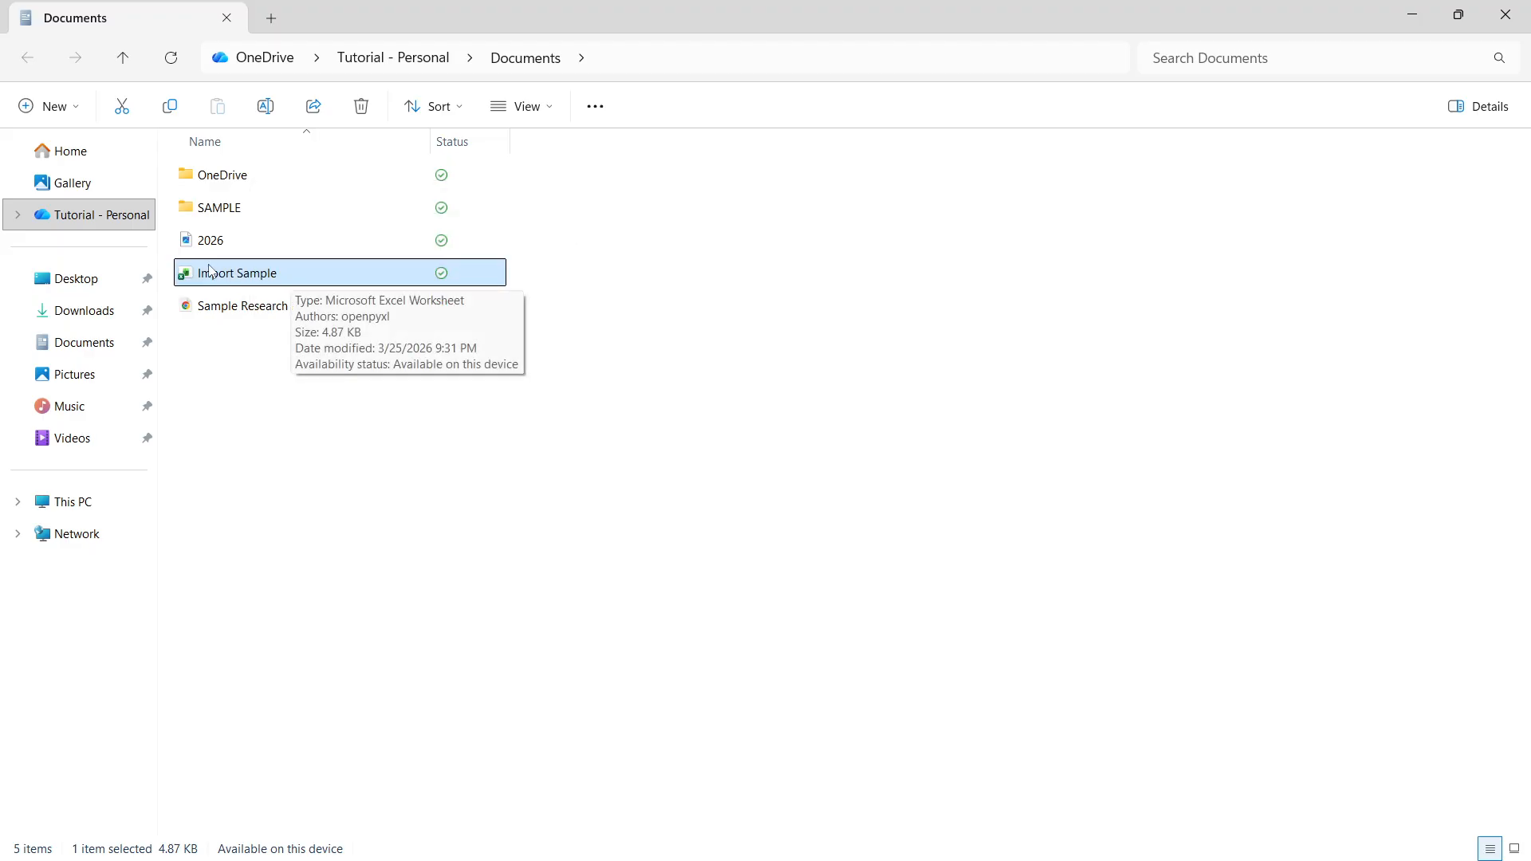
right_click(368, 276)
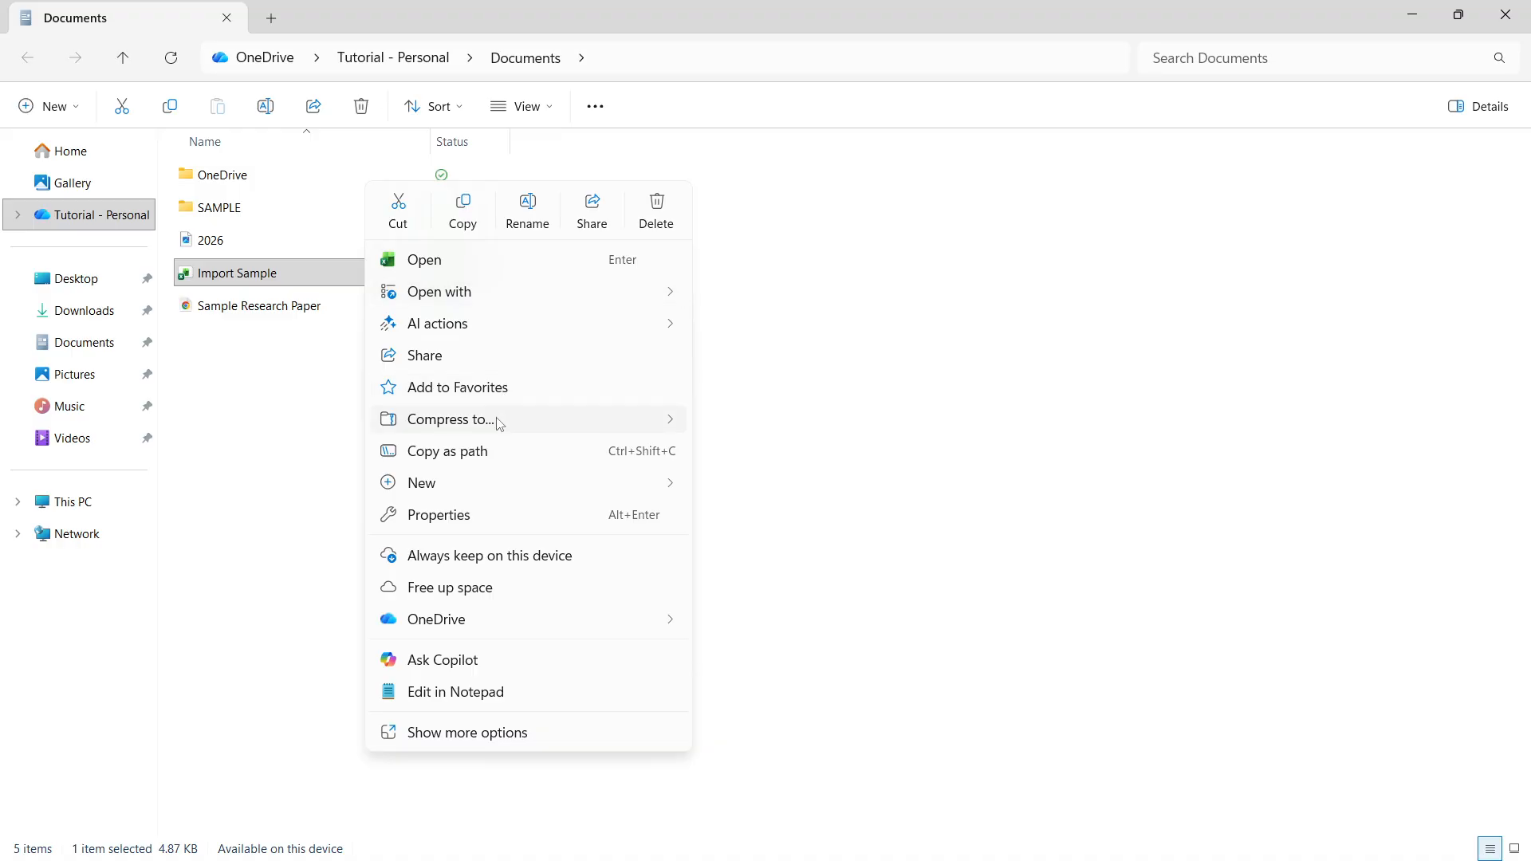
mouse_move(500, 418)
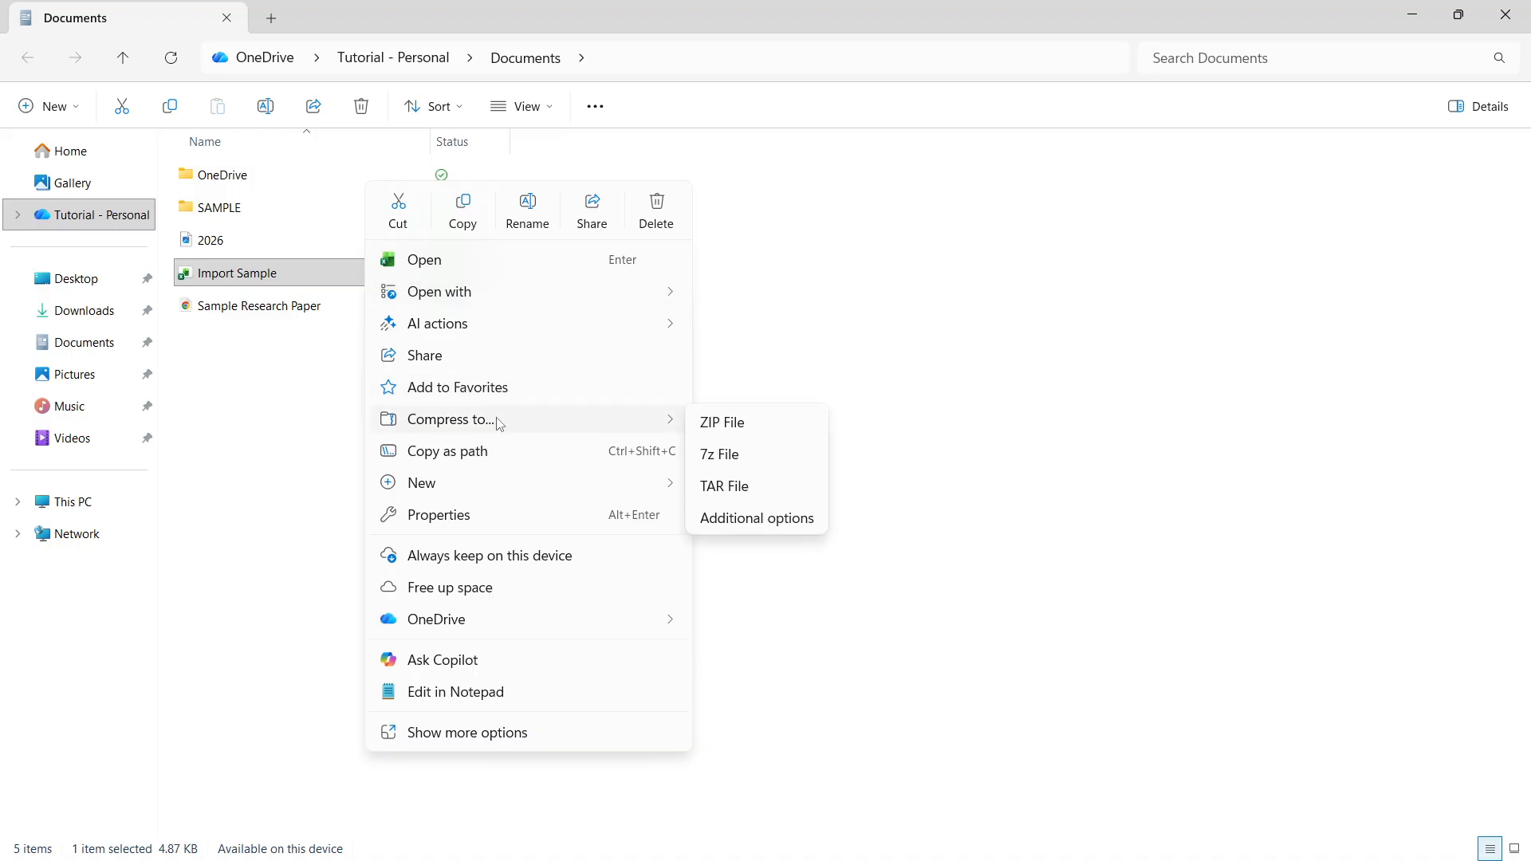
left_click(755, 431)
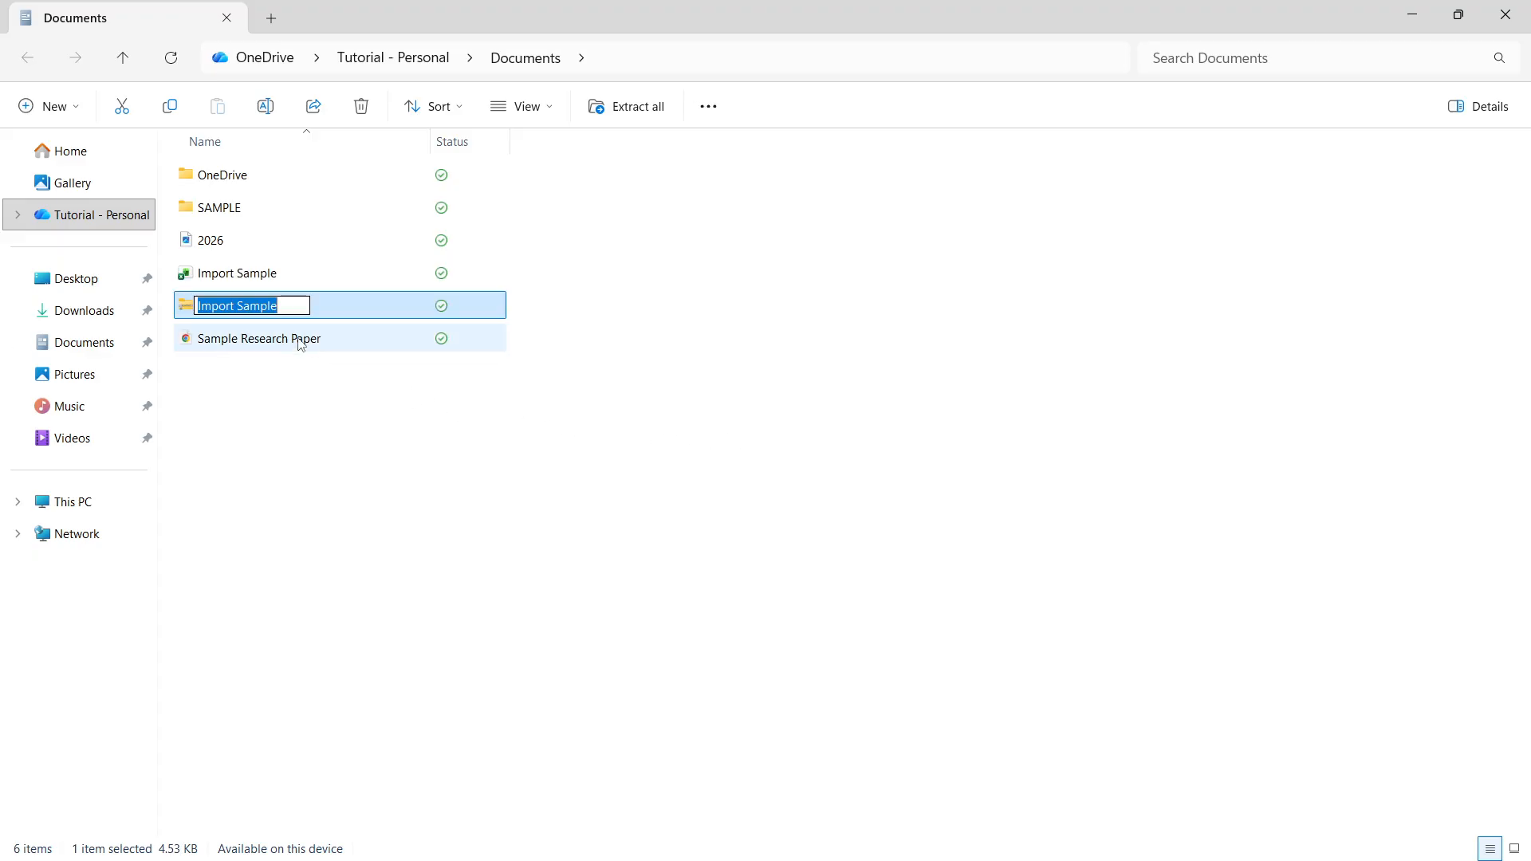
key("Return")
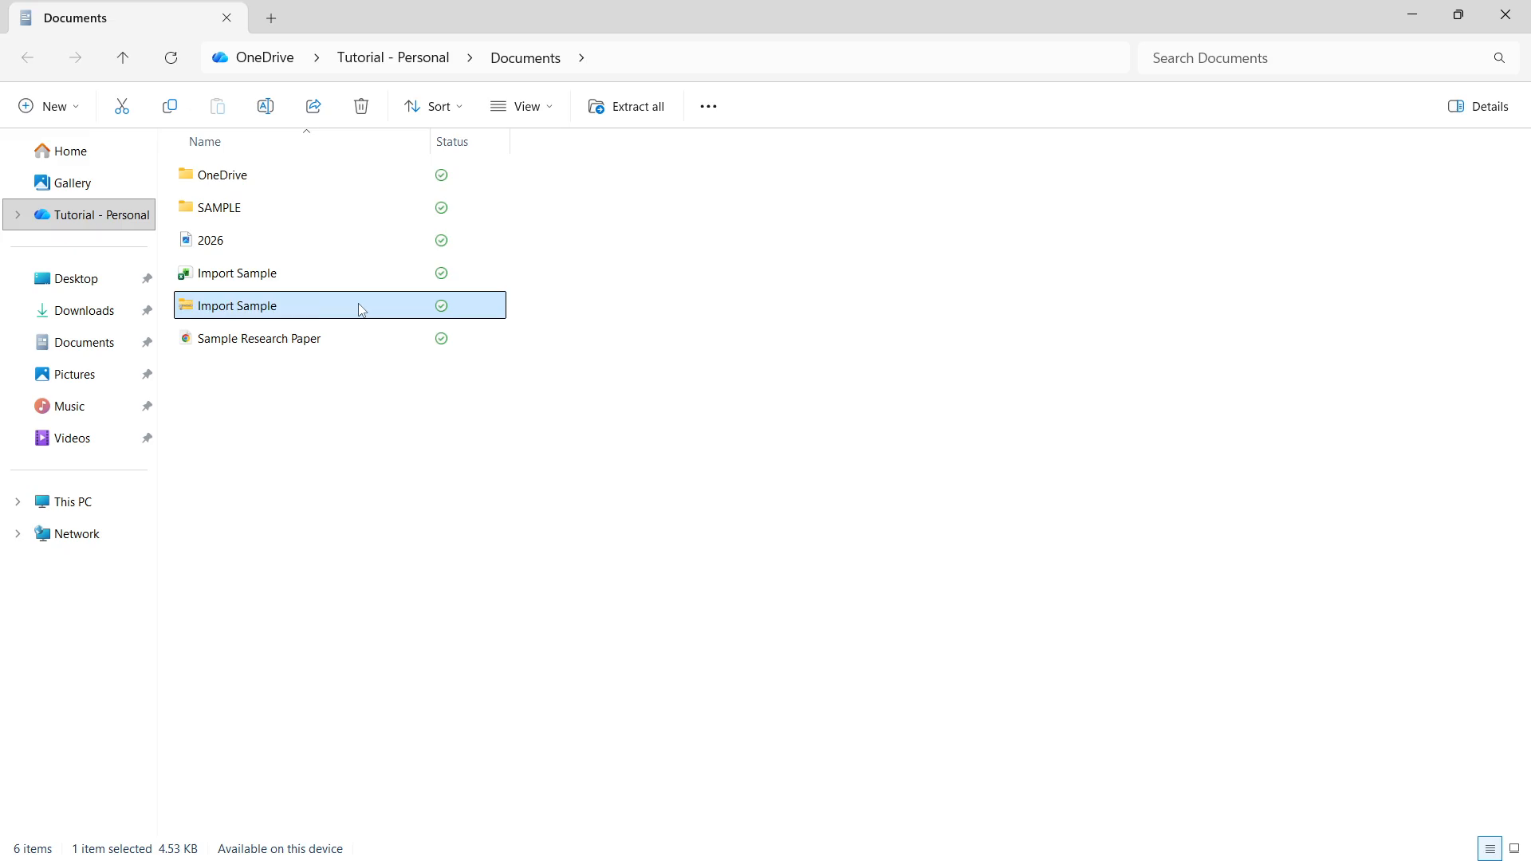
- Check the contents of the Import Sample ZIP archive and return to the IMPORT page in the browser
double_click(361, 309)
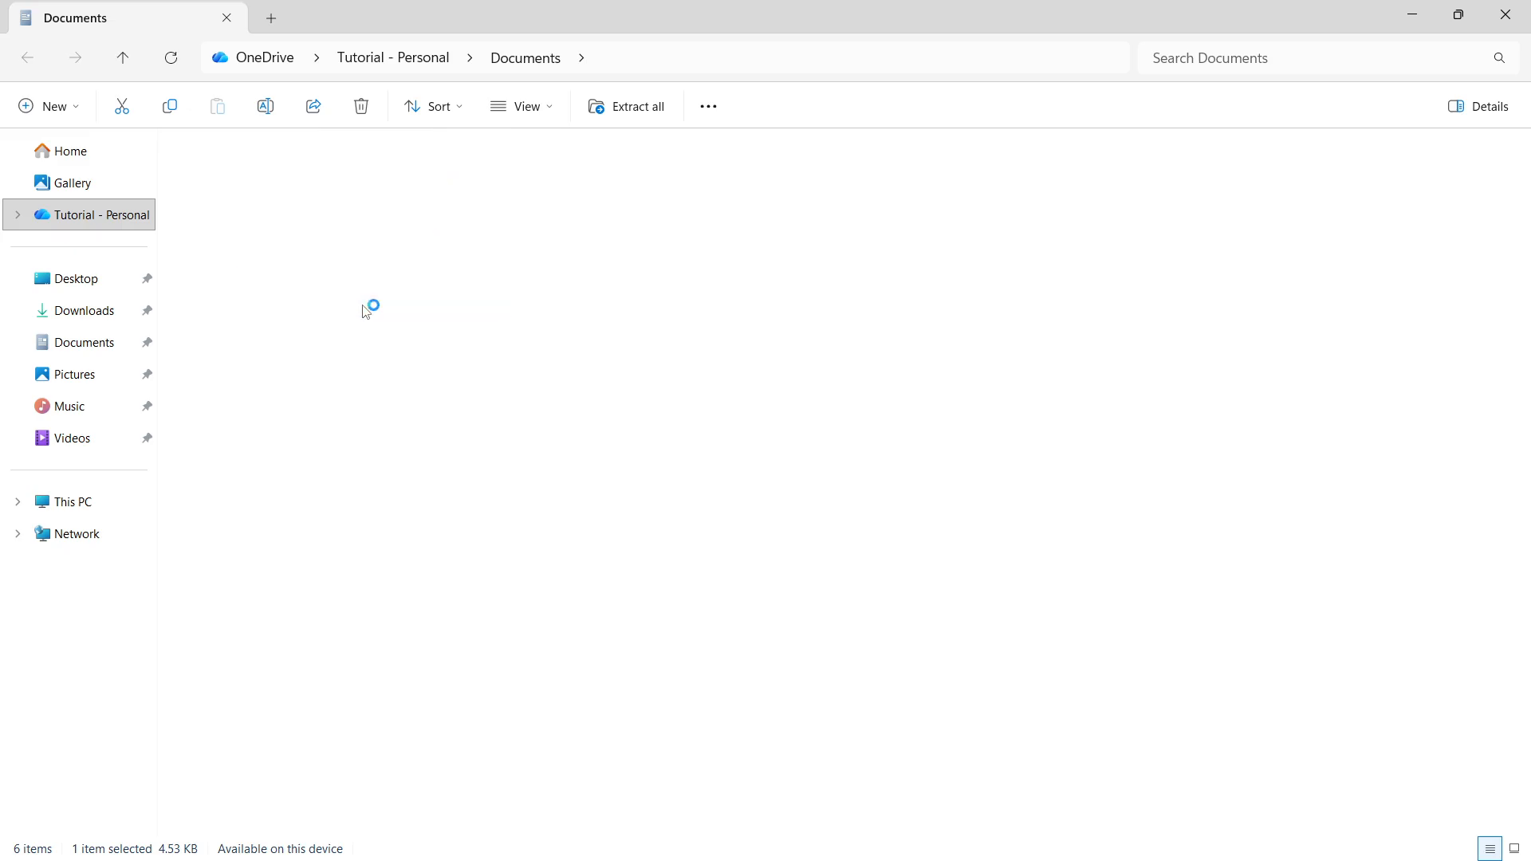
key("alt+Left")
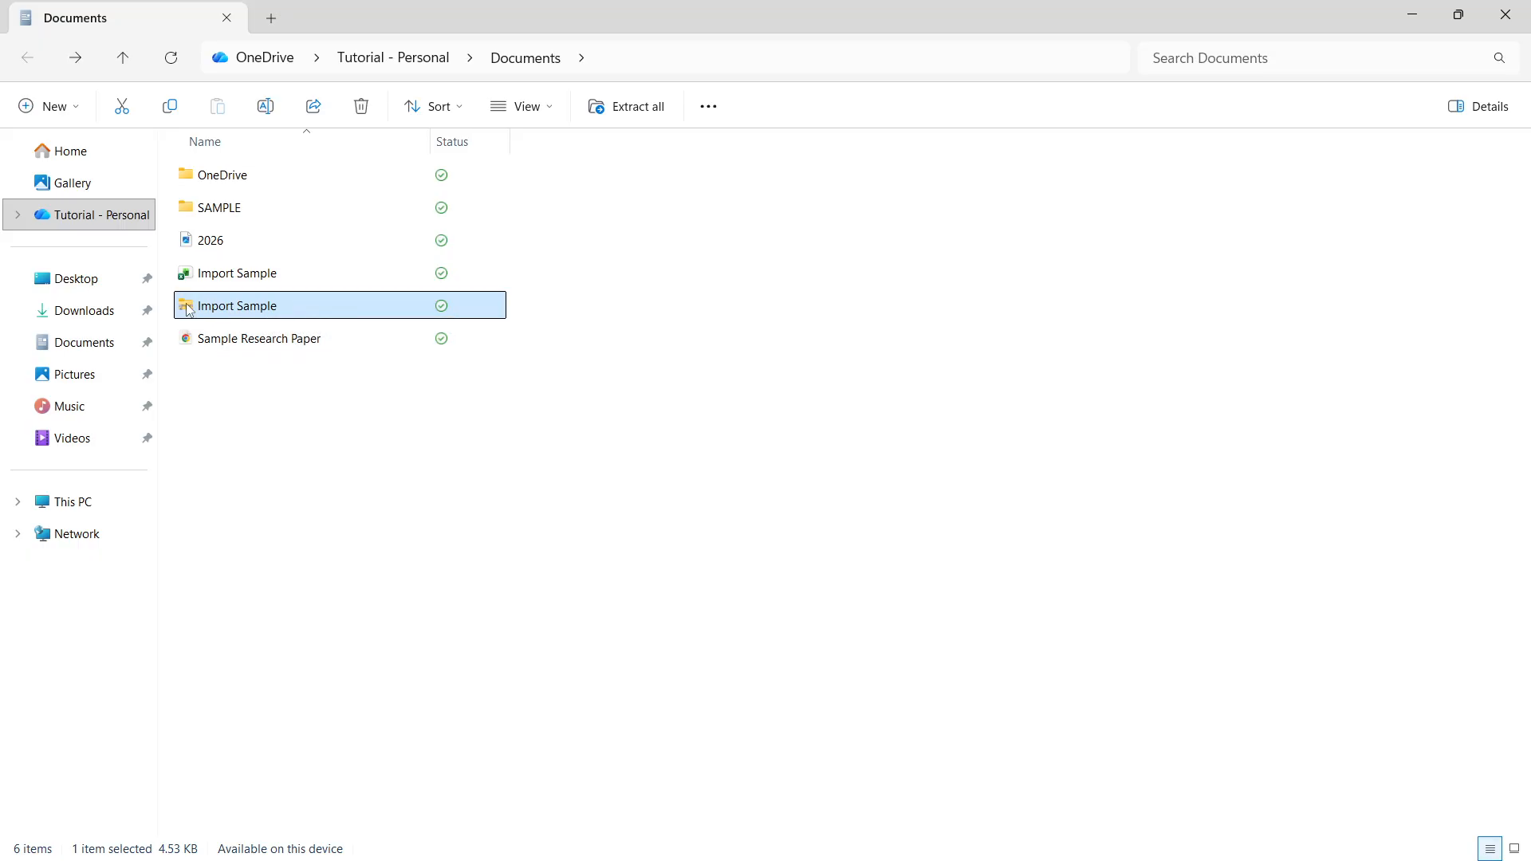
left_click(1415, 21)
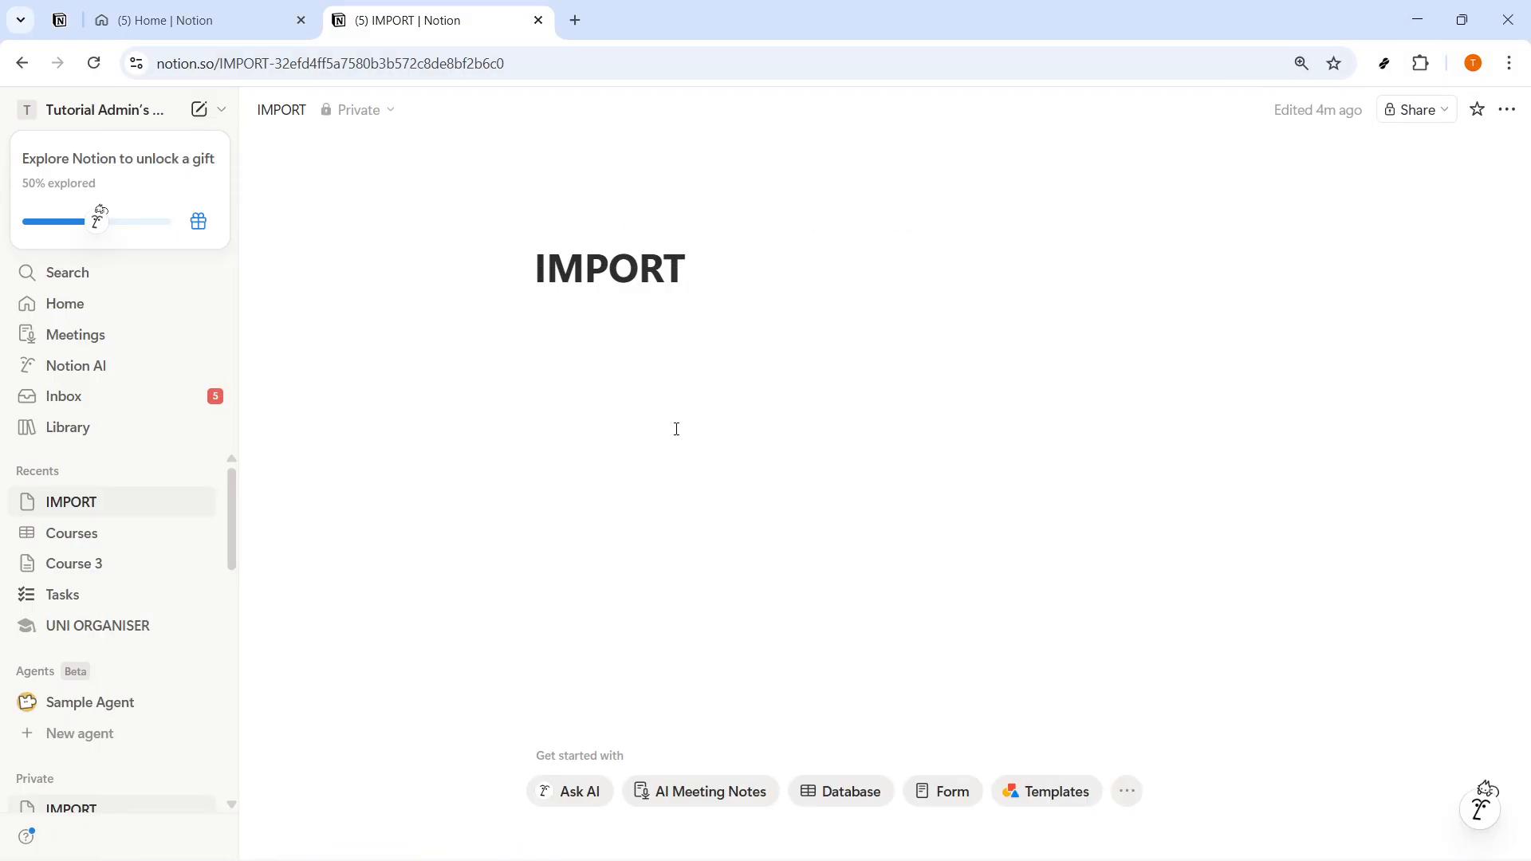
- Open the workspace Import settings from the IMPORT page's actions
left_click(594, 363)
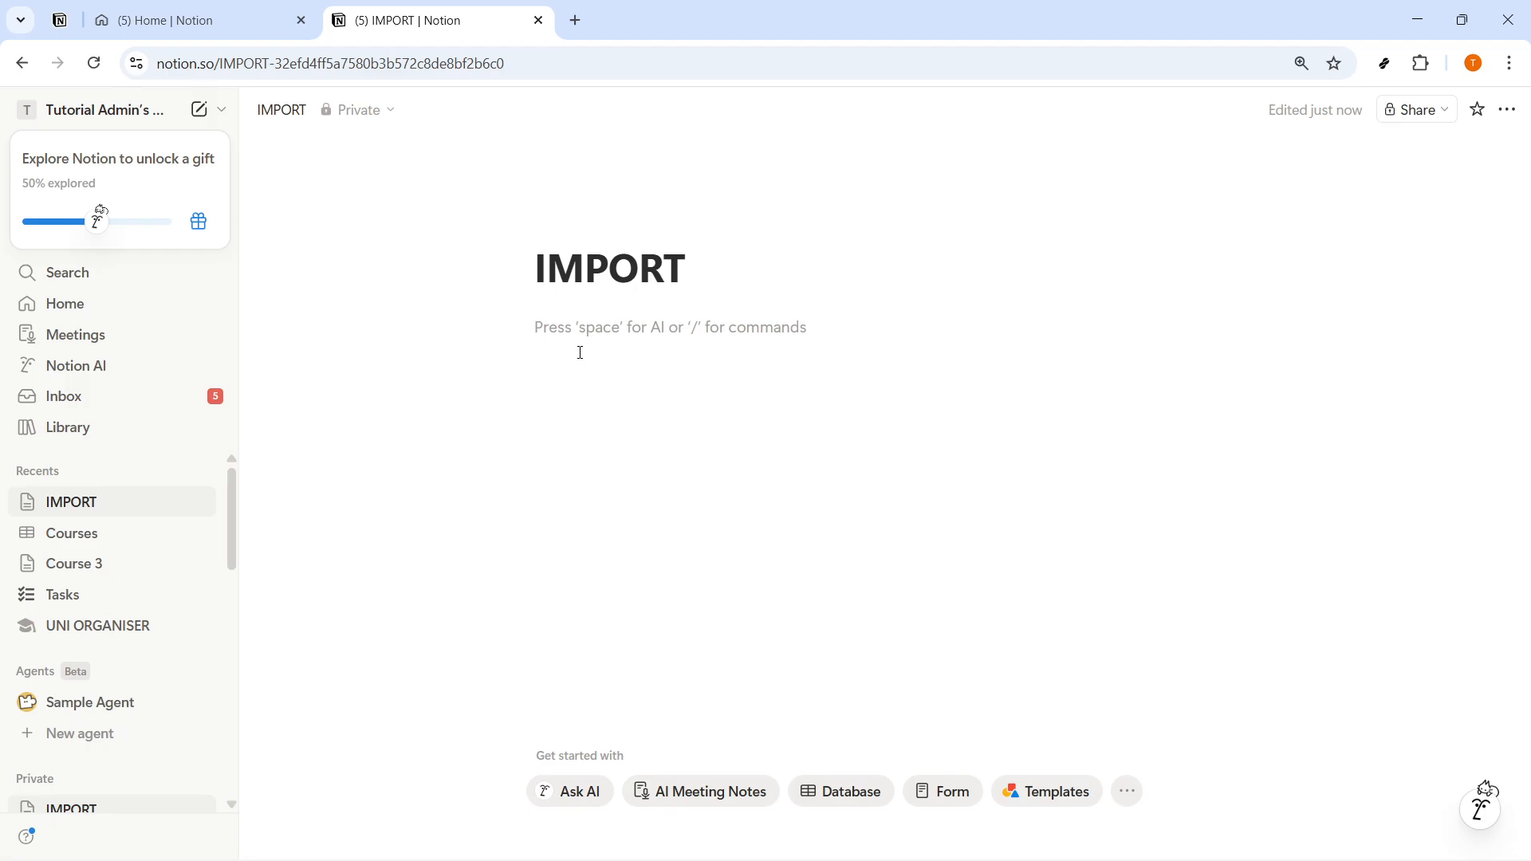
left_click(1506, 112)
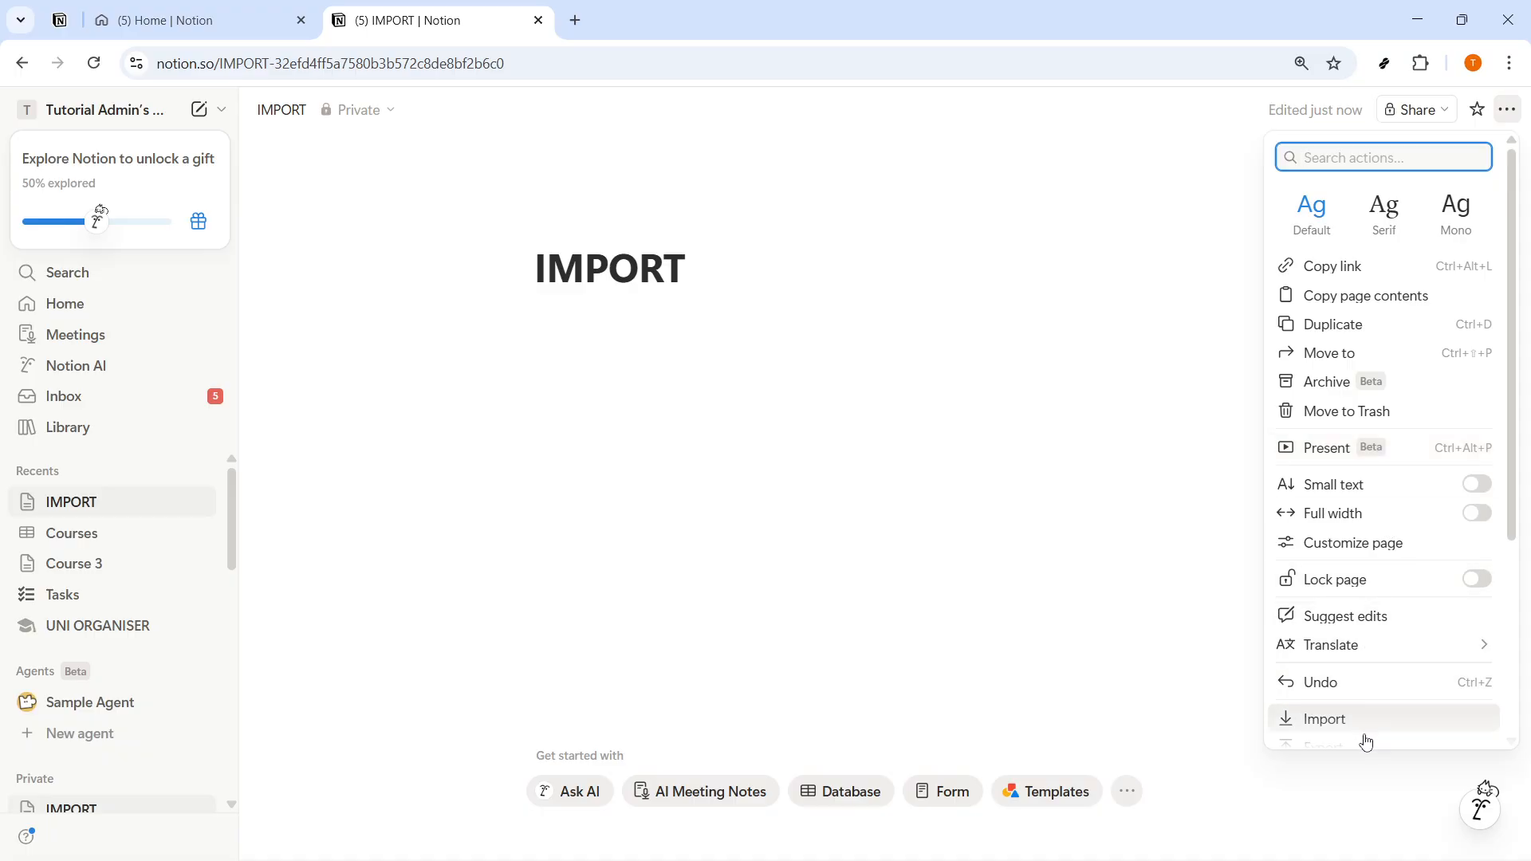
scroll(1365, 746, "down", 4)
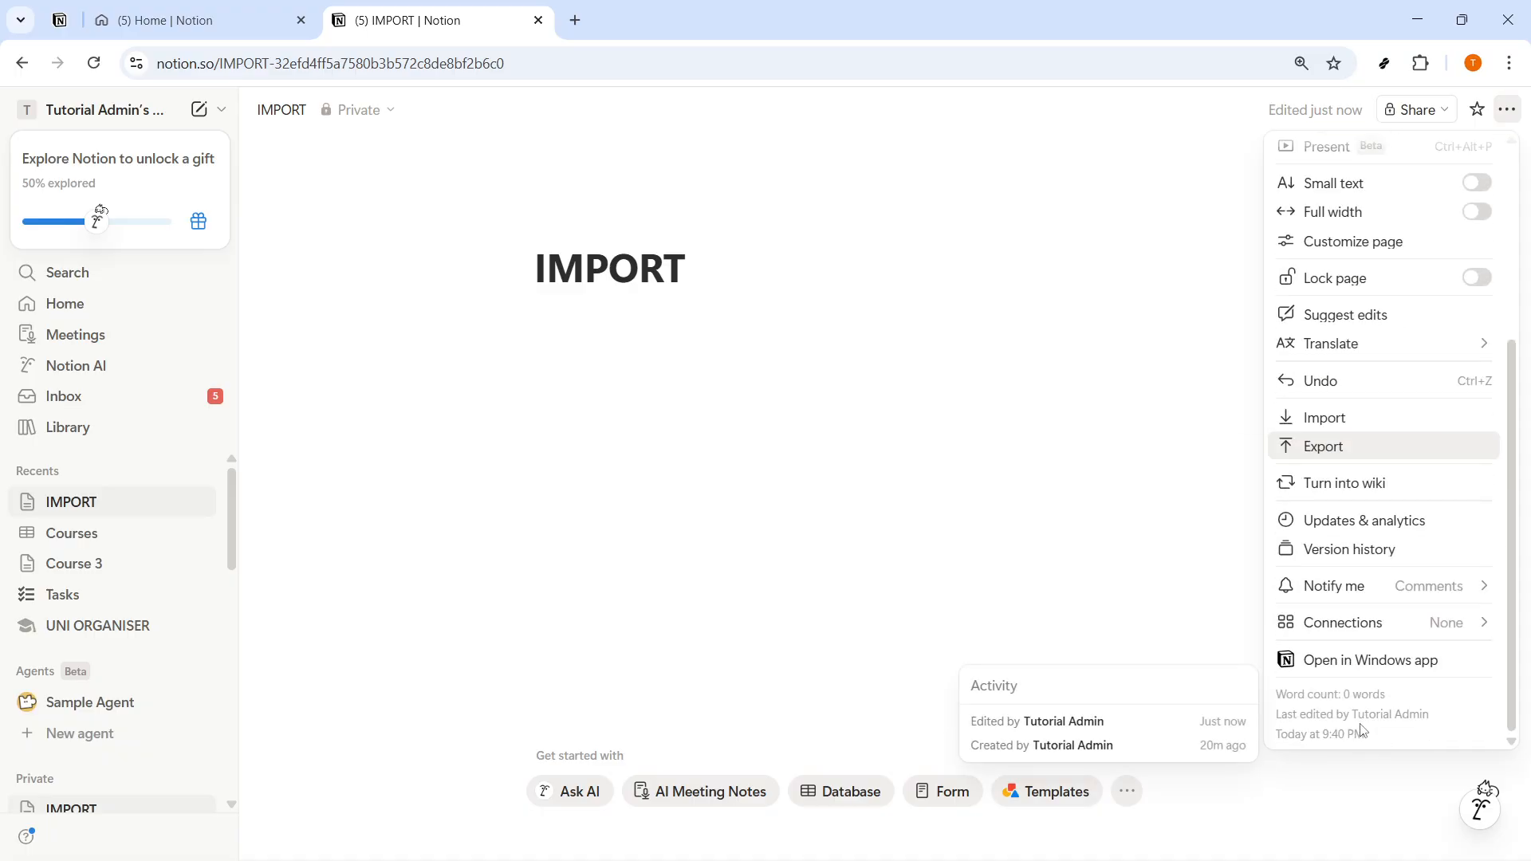
left_click(1345, 421)
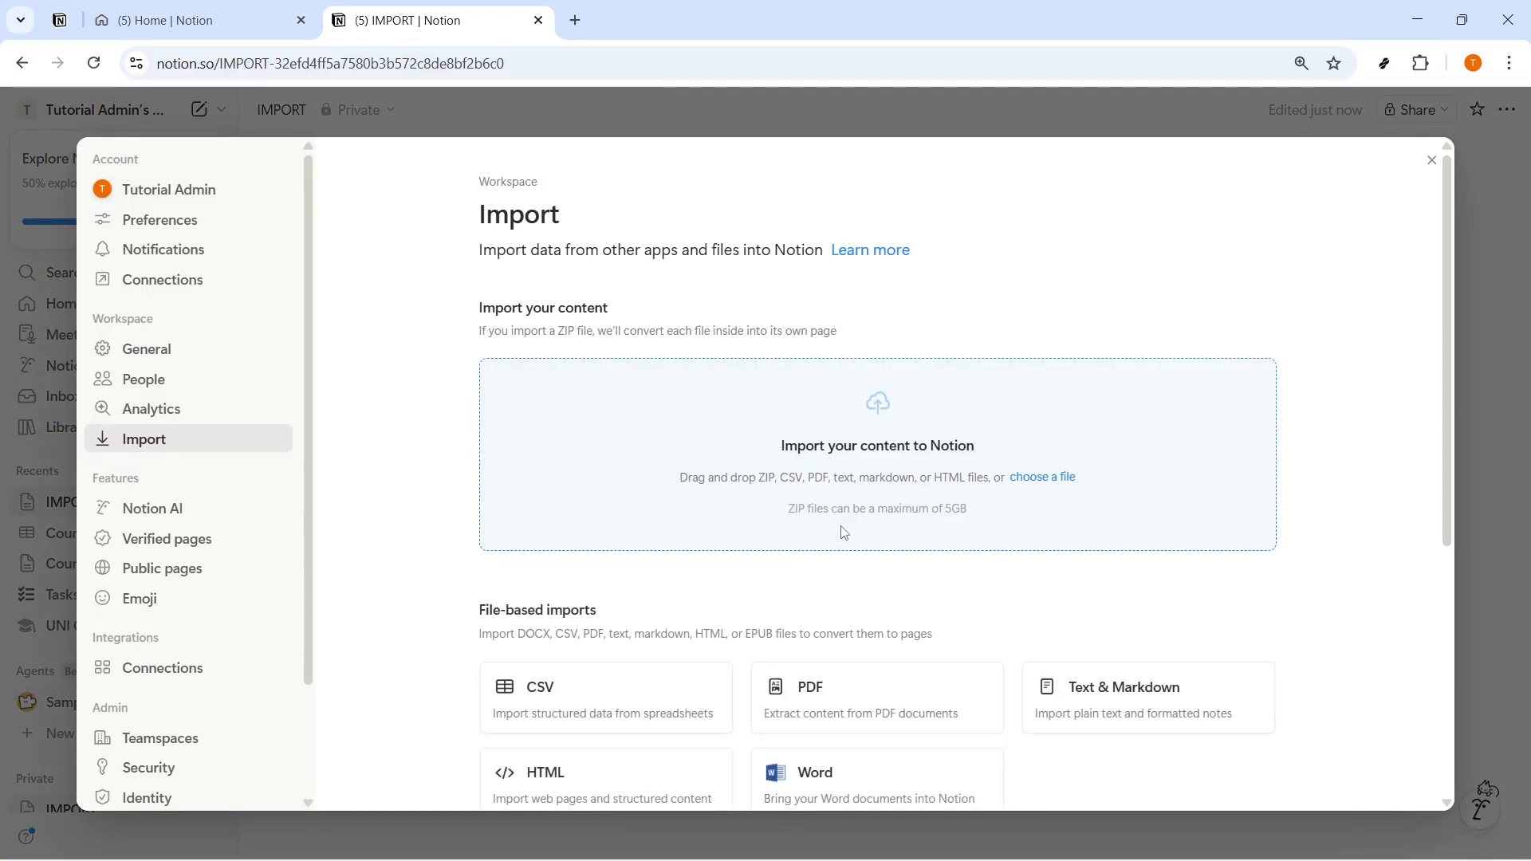
- Review the available import types, including the CSV import dialog, and close that dialog without choosing a file
scroll(842, 521, "down", 5)
scroll(841, 521, "up", 5)
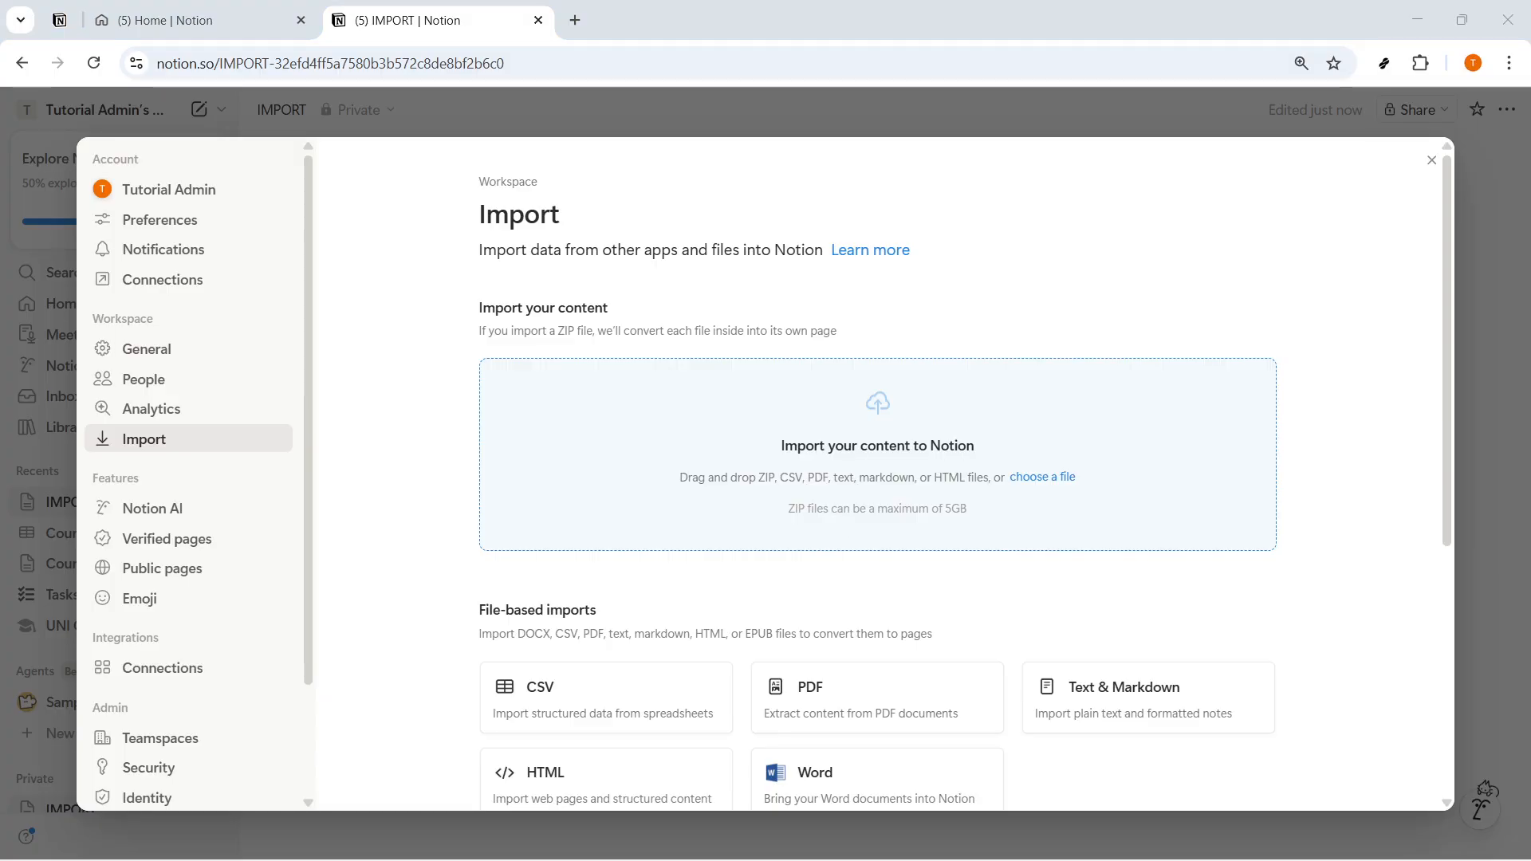
left_click(553, 706)
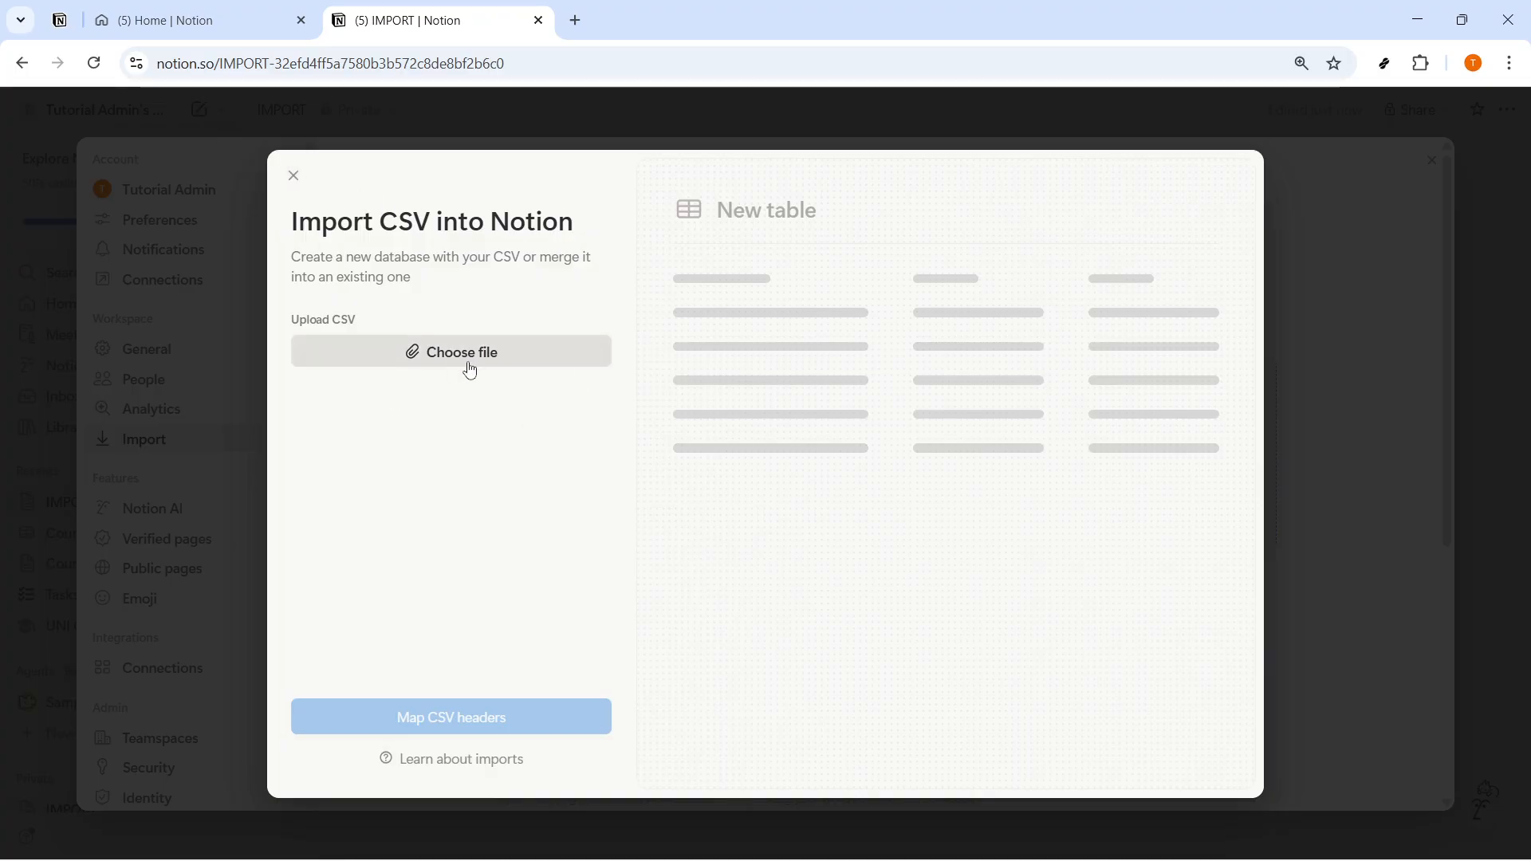
left_click(294, 177)
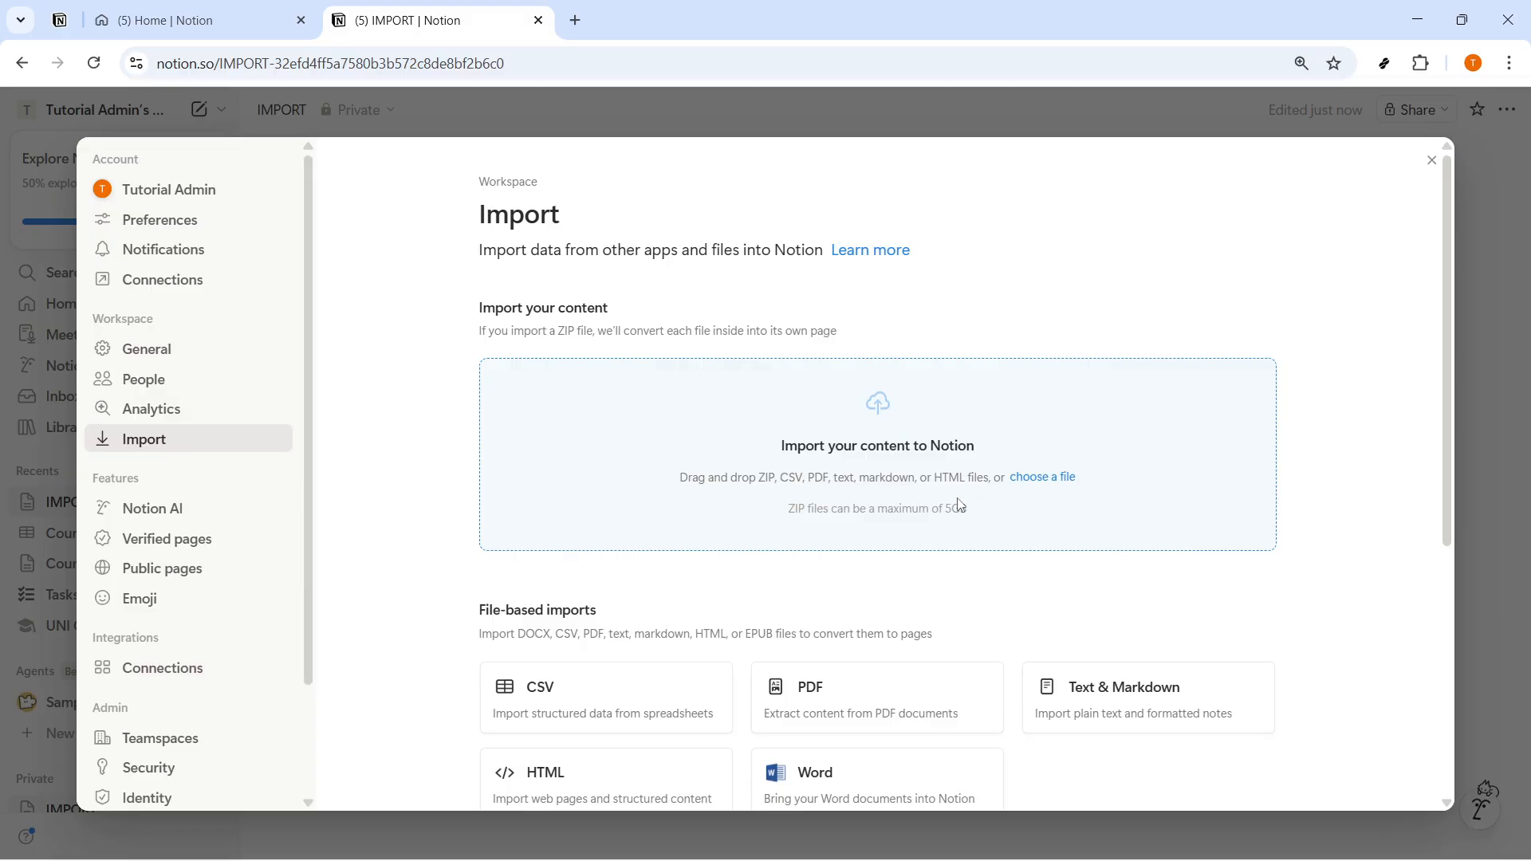
- Import the file Import Sample.zip with the IMPORT page as the import location
left_click_drag(979, 472, 863, 445)
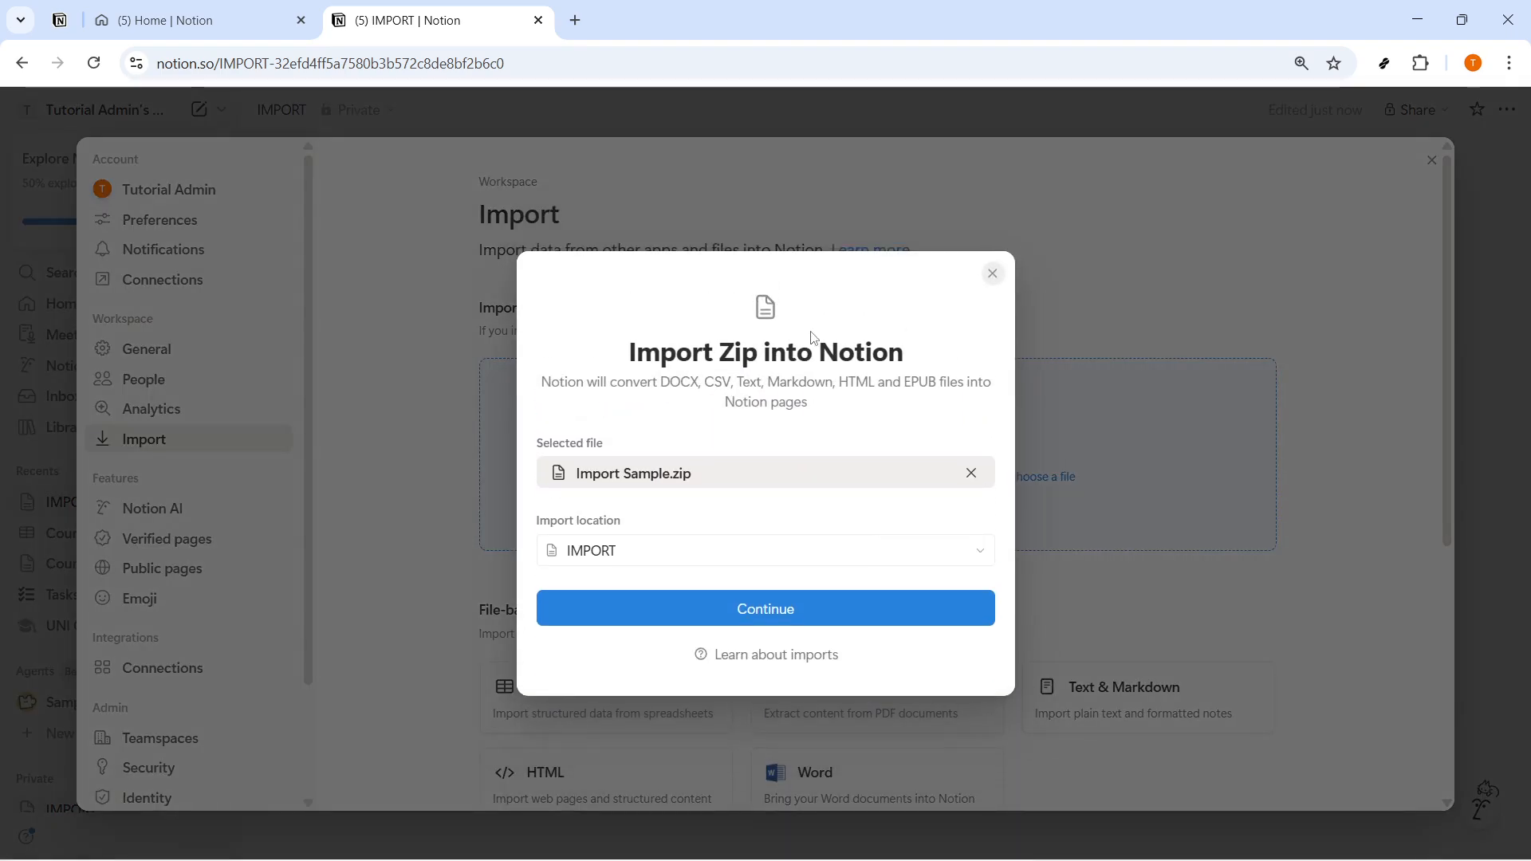
left_click_drag(698, 477, 559, 478)
left_click(691, 464)
left_click(718, 568)
left_click(716, 565)
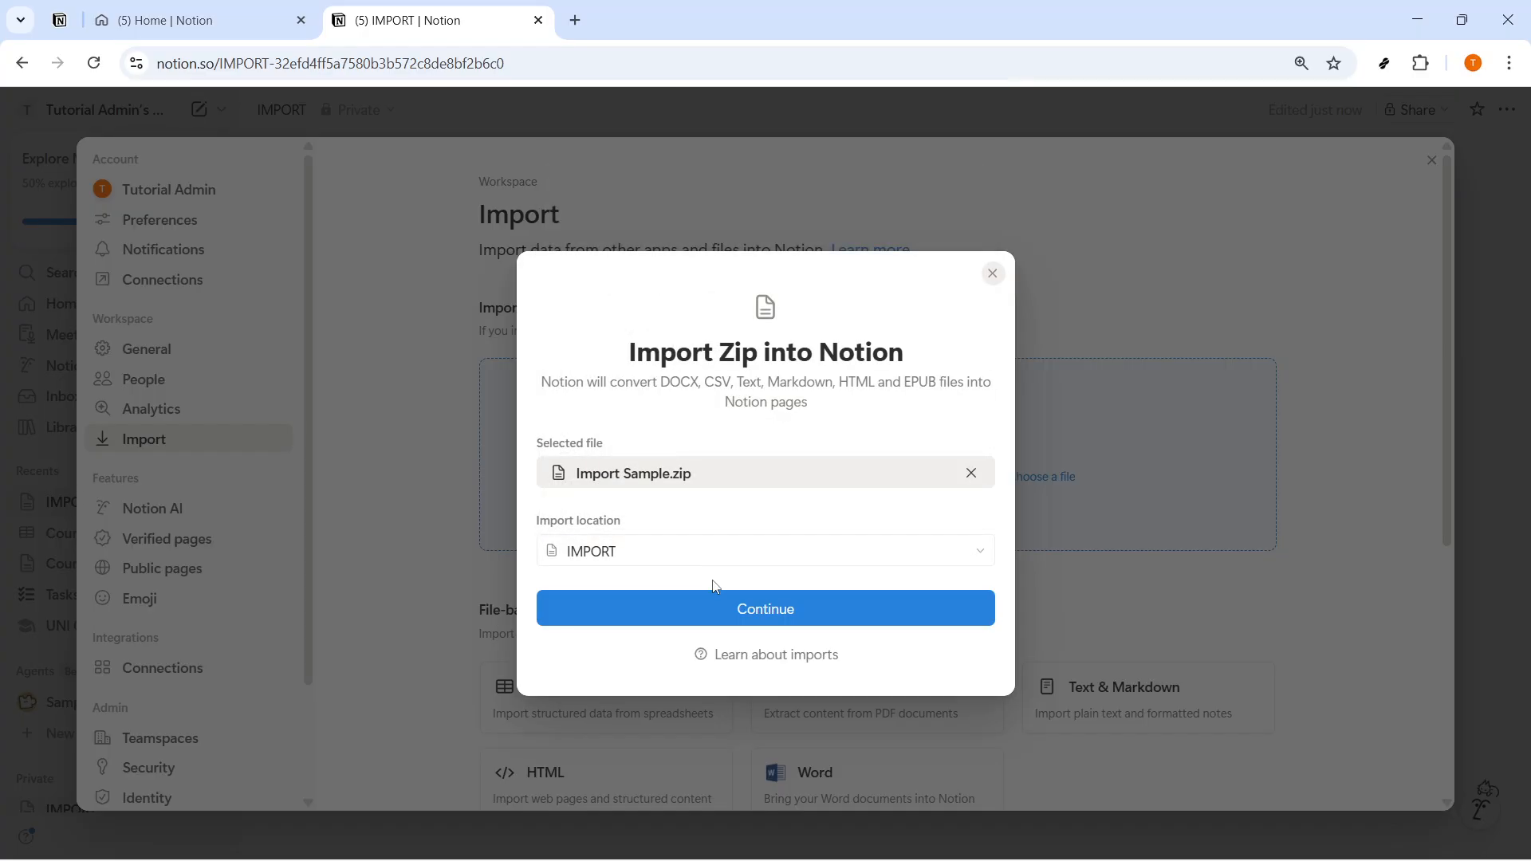
left_click(783, 616)
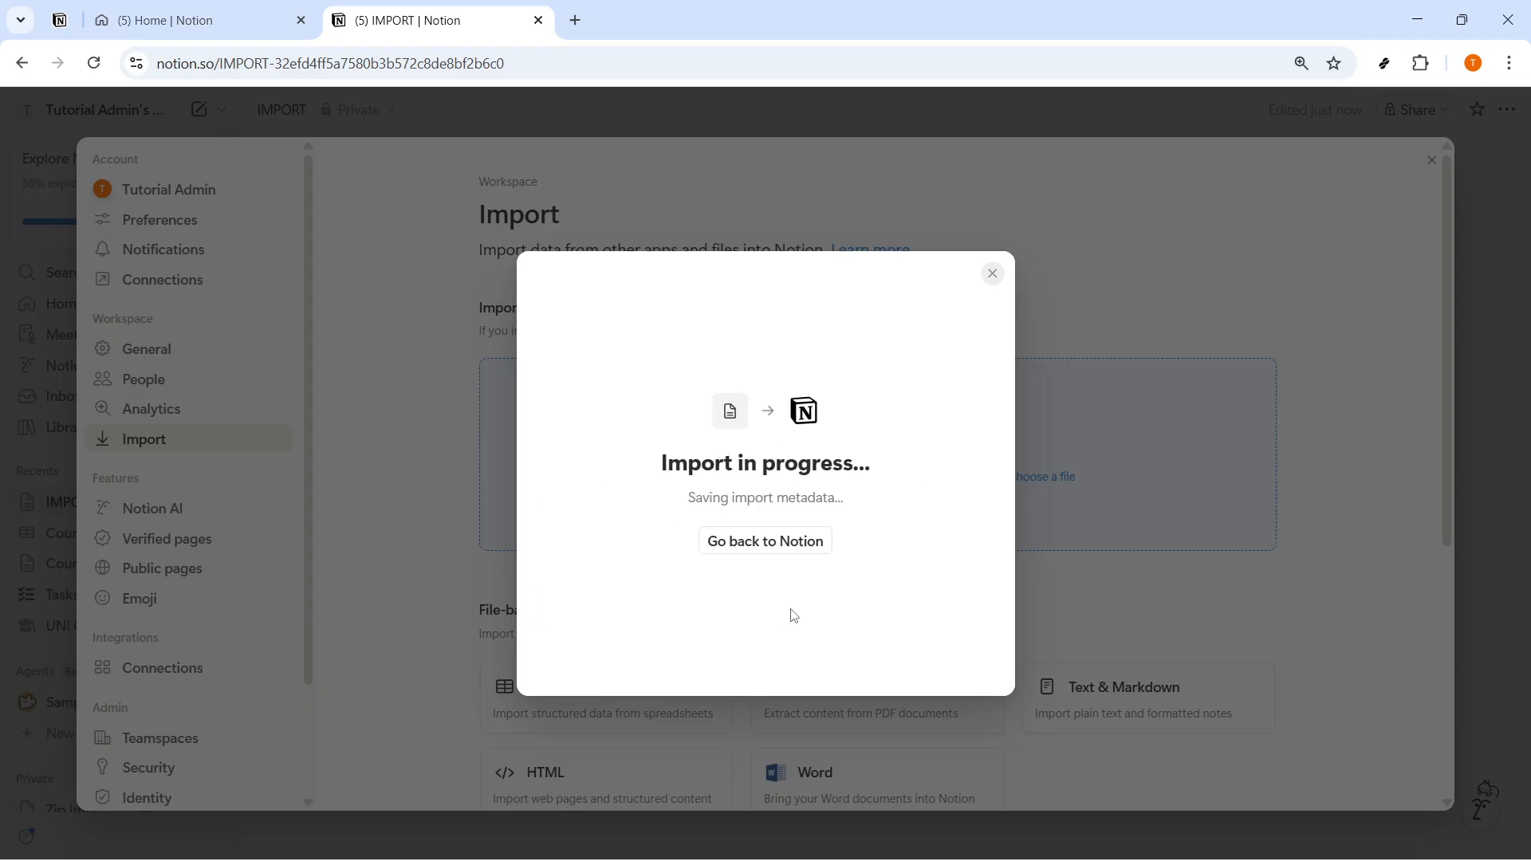
- Wait for the import to finish, go to the imported page and open its Import Sample database
triple_click(771, 467)
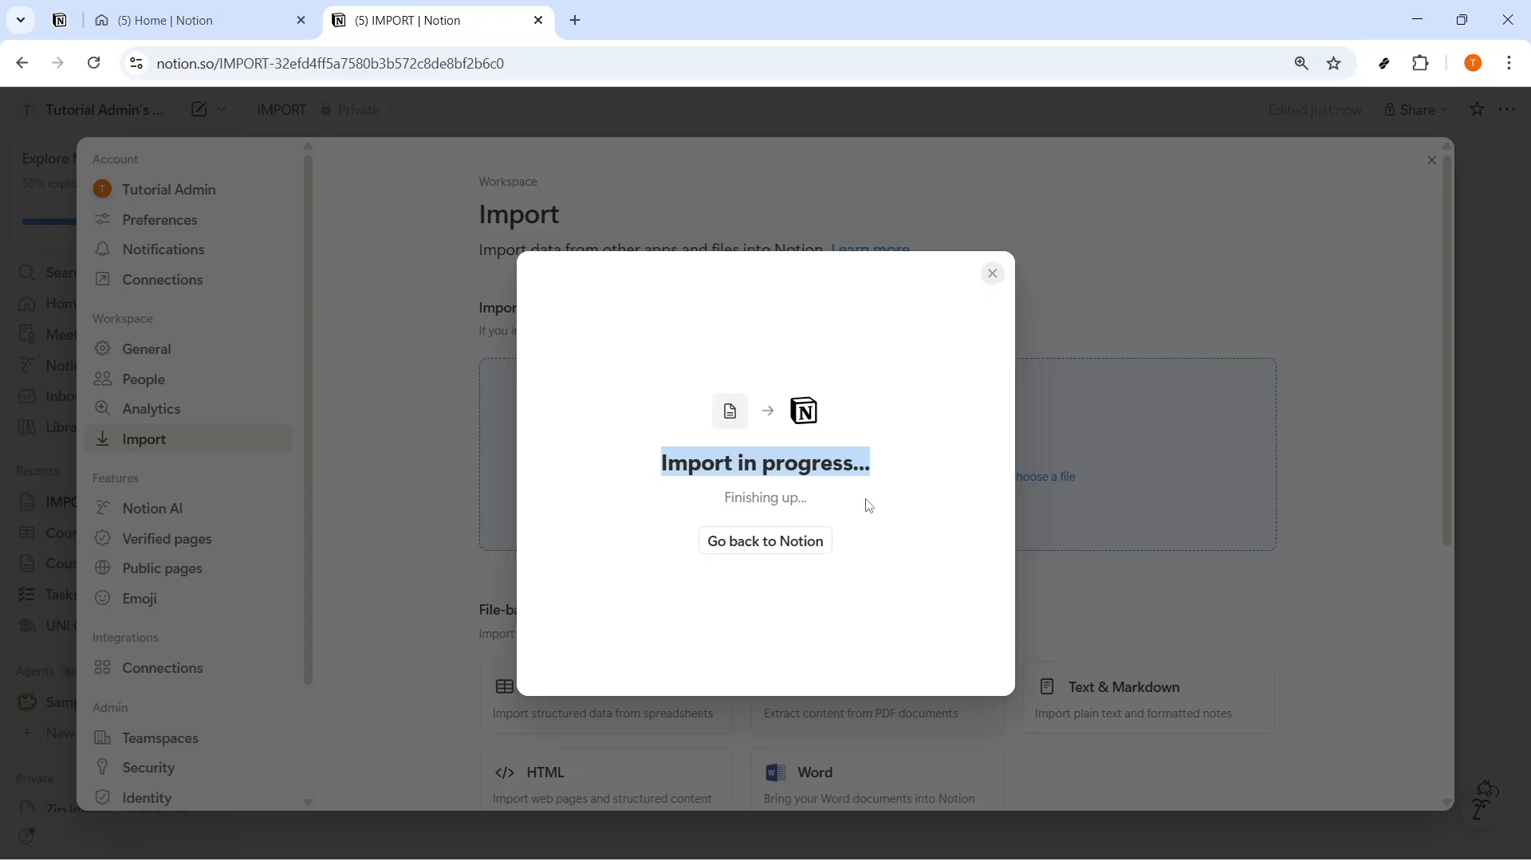
double_click(772, 499)
triple_click(772, 499)
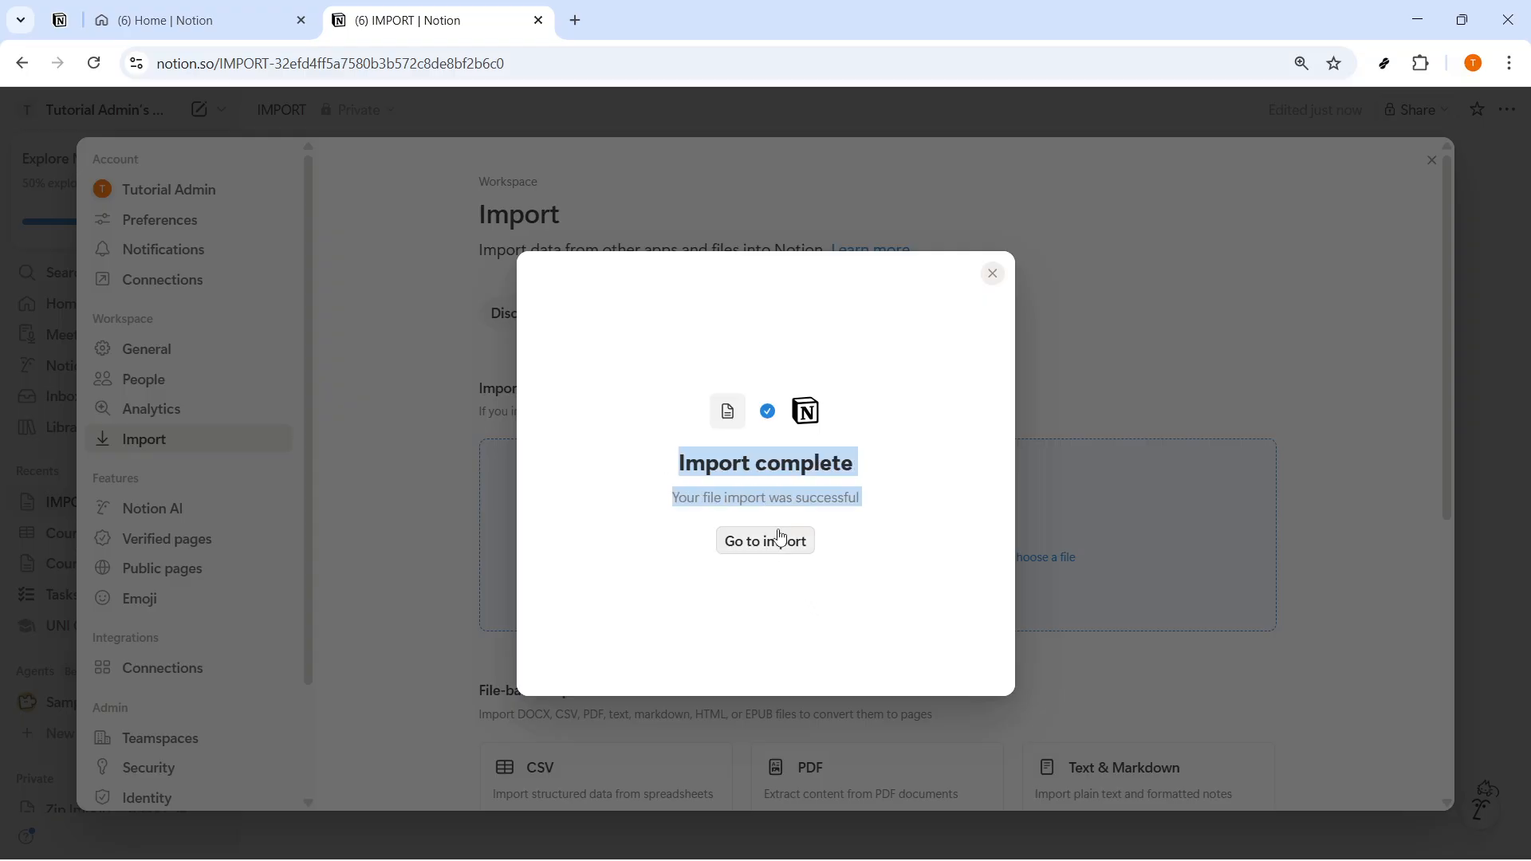
left_click(779, 546)
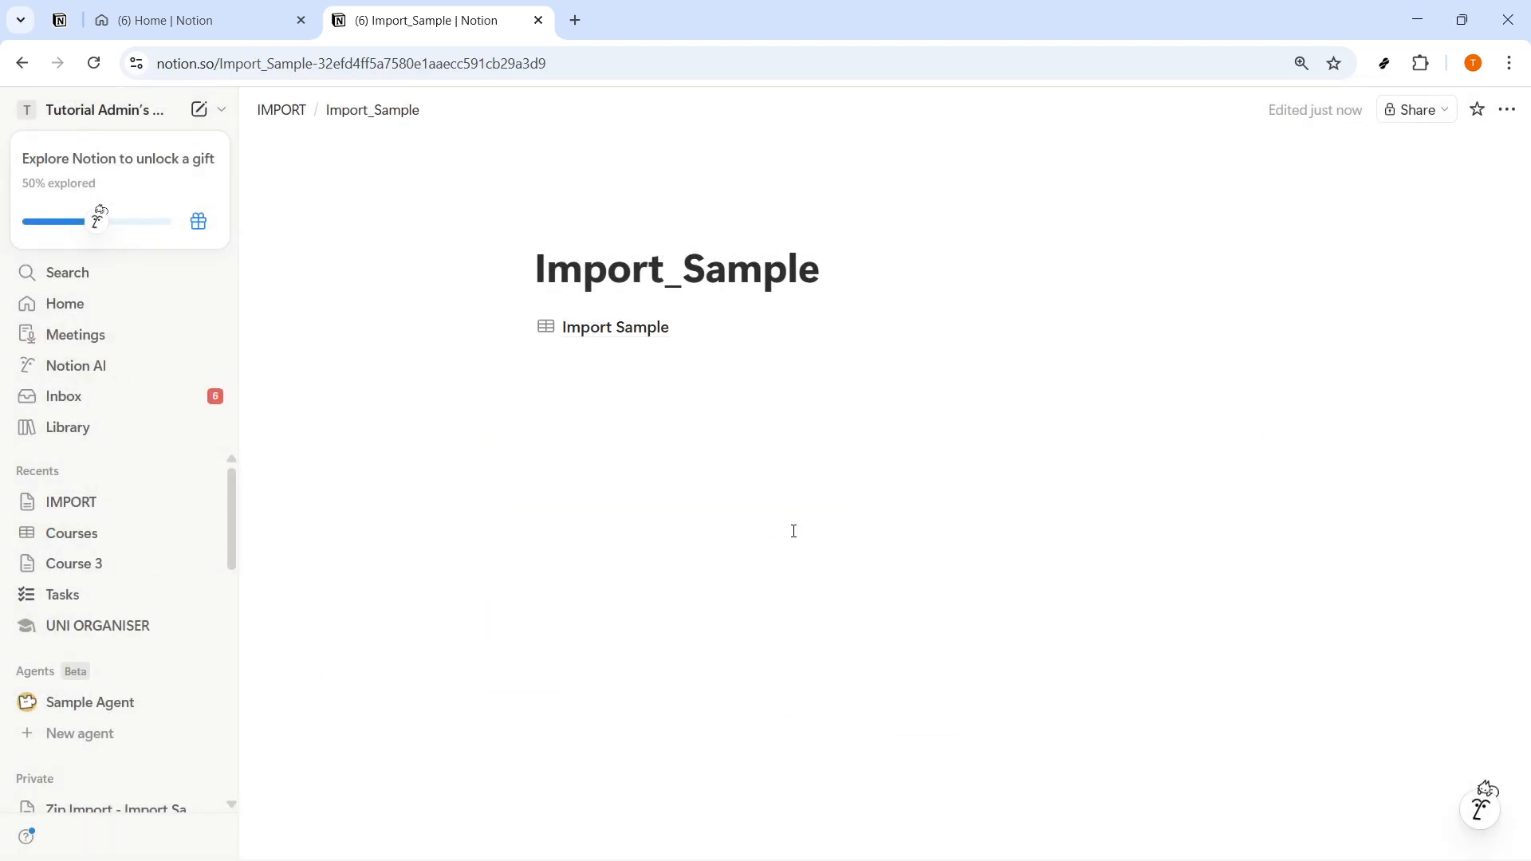
left_click(614, 334)
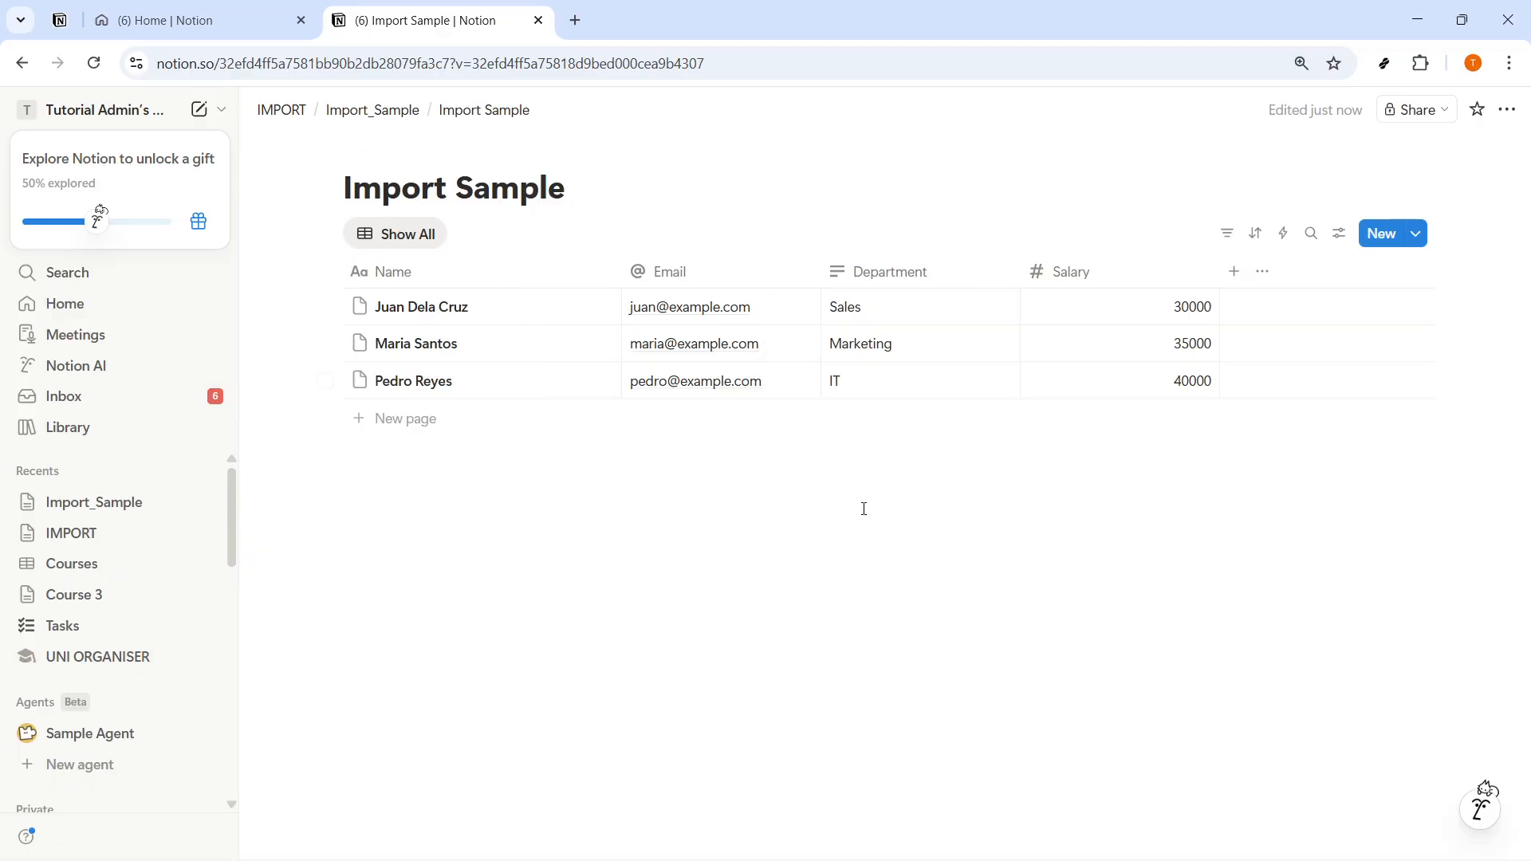
- Inspect the property options of the Name, Email, Department and Salary columns, and close them without changes
left_click(461, 275)
left_click(710, 279)
left_click(714, 279)
left_click(927, 279)
left_click(925, 276)
left_click(925, 277)
left_click(1069, 280)
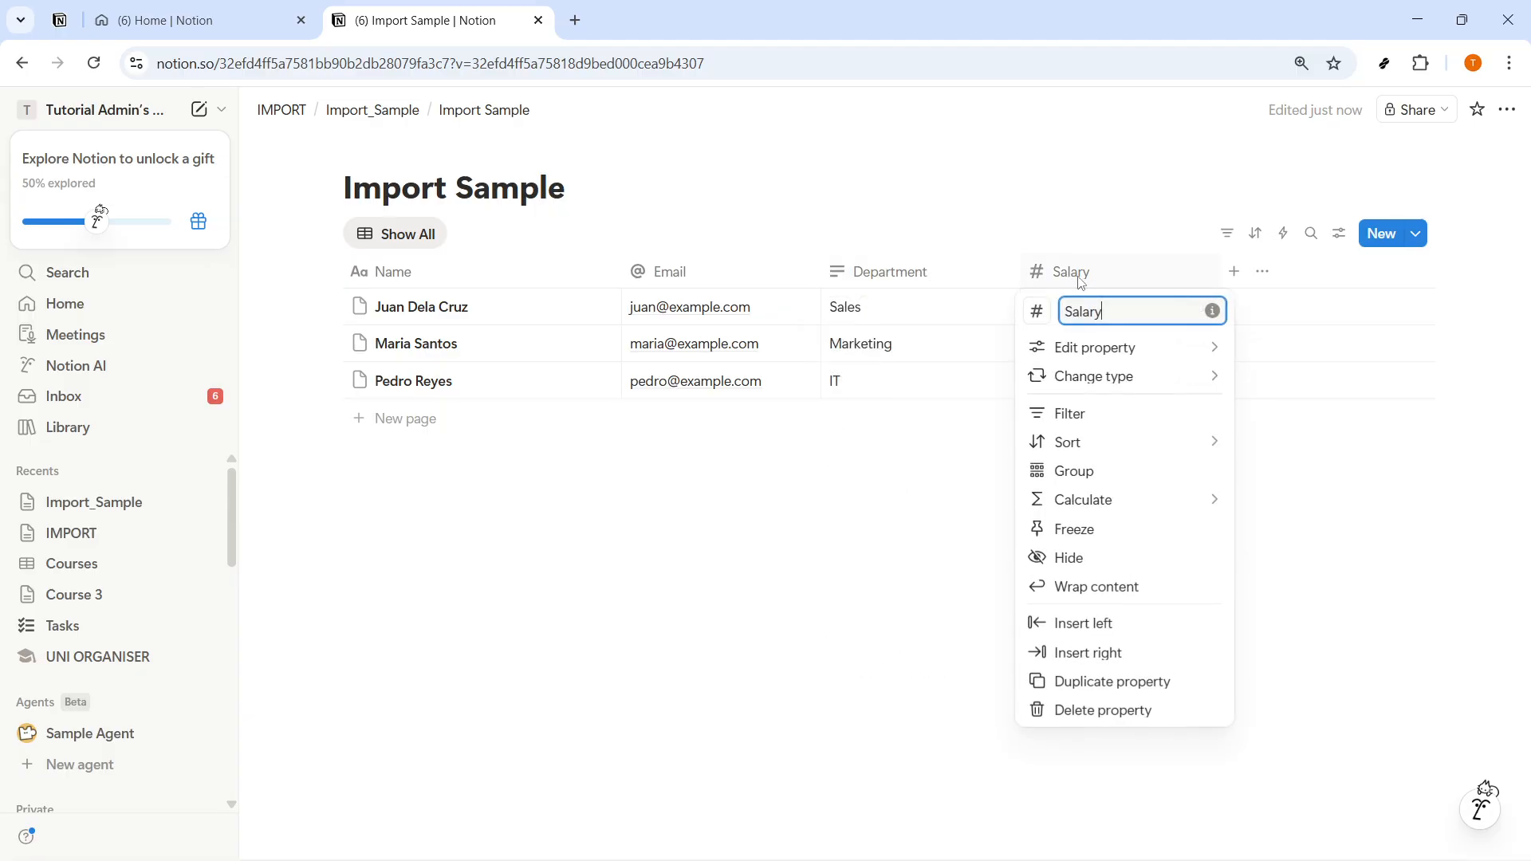
left_click(669, 188)
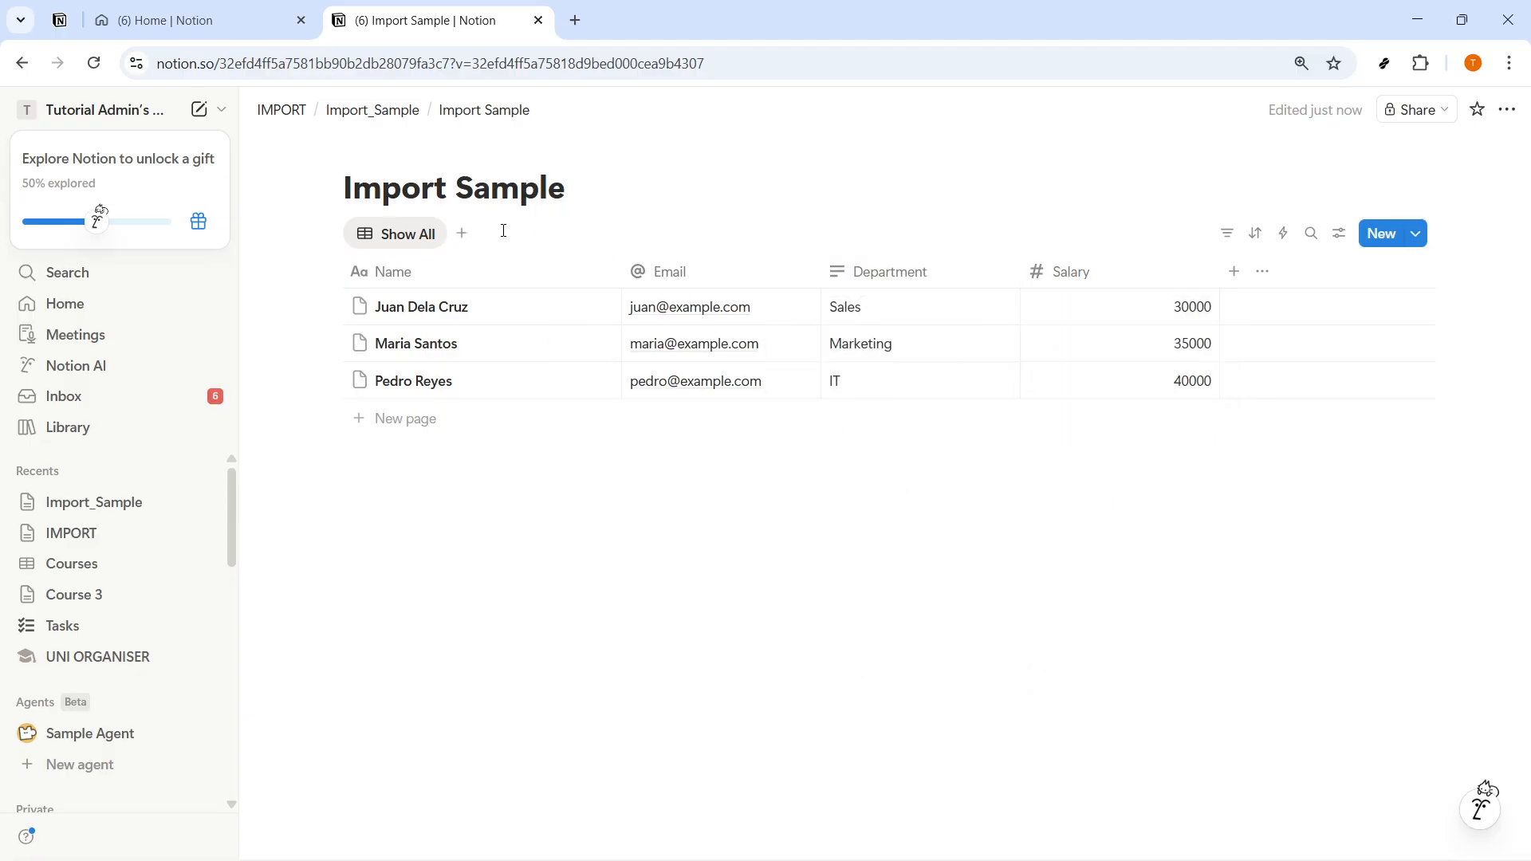
- Review the Show All view's settings and the table's property visibility list, leaving both unchanged
left_click(550, 187)
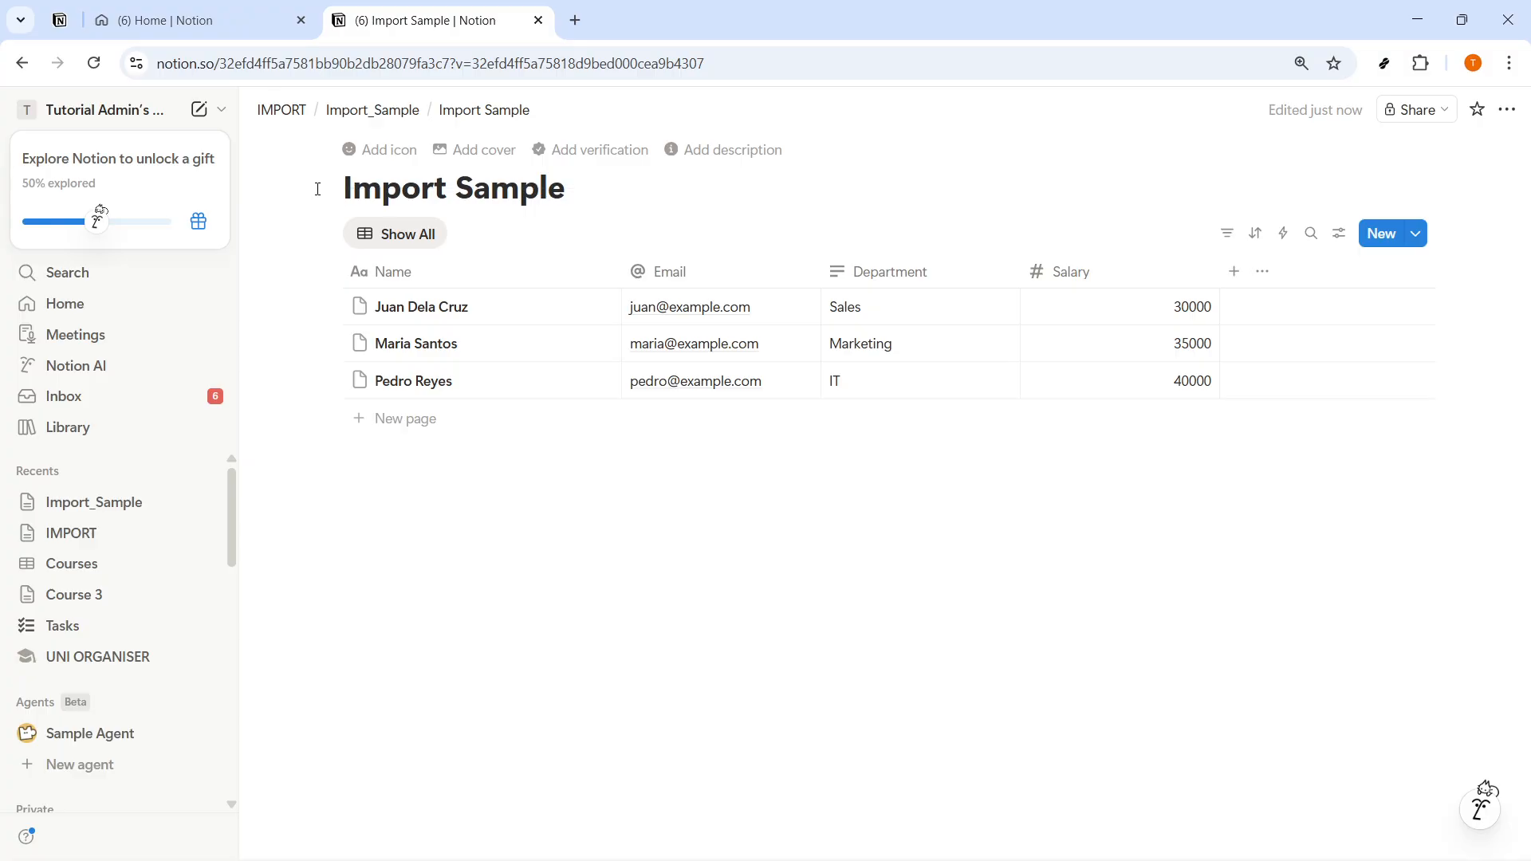
left_click(399, 238)
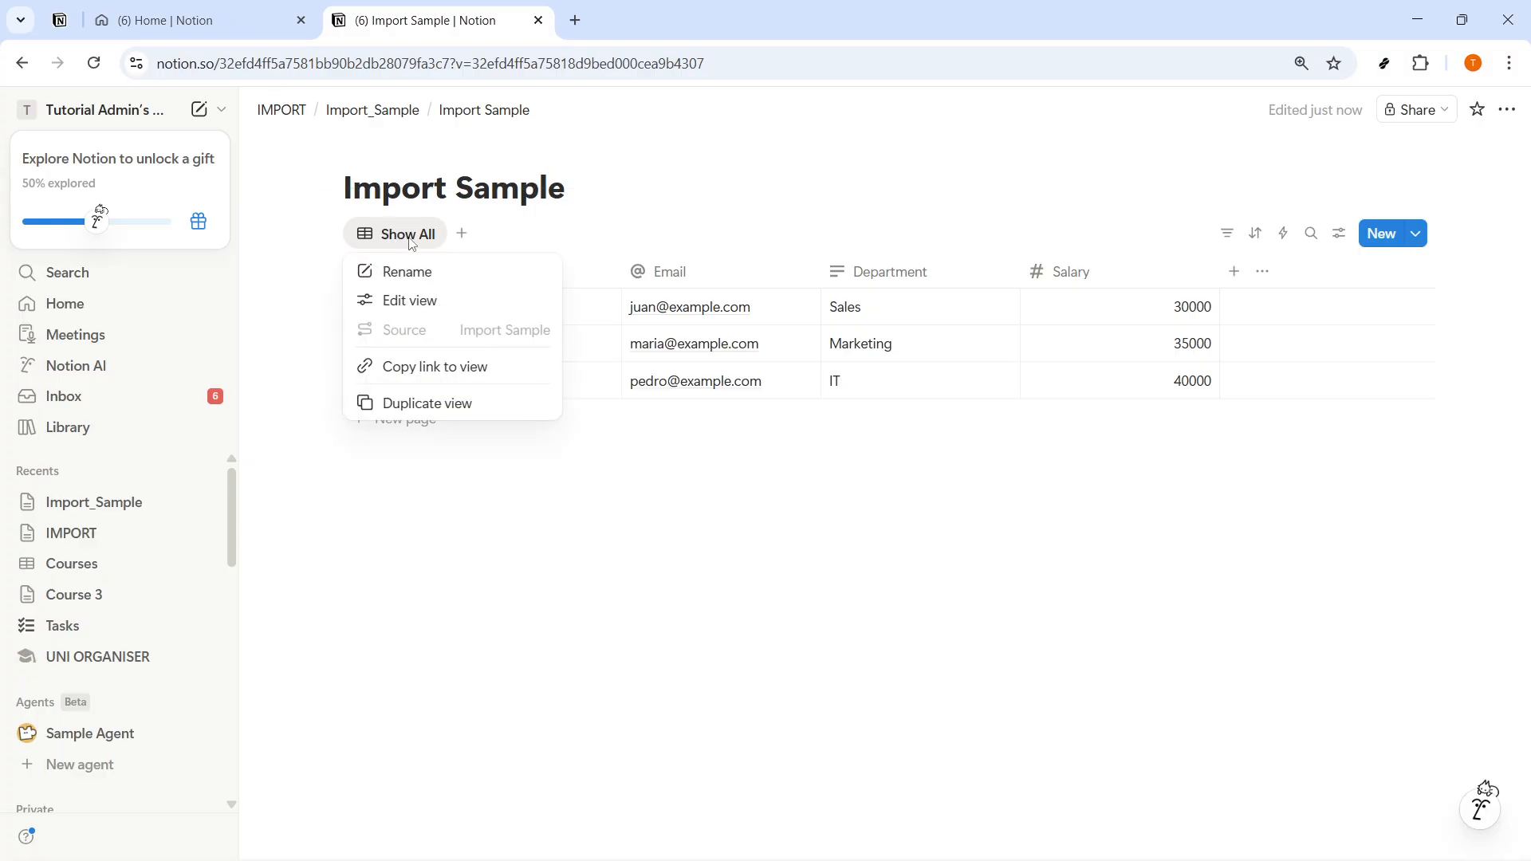
left_click(414, 310)
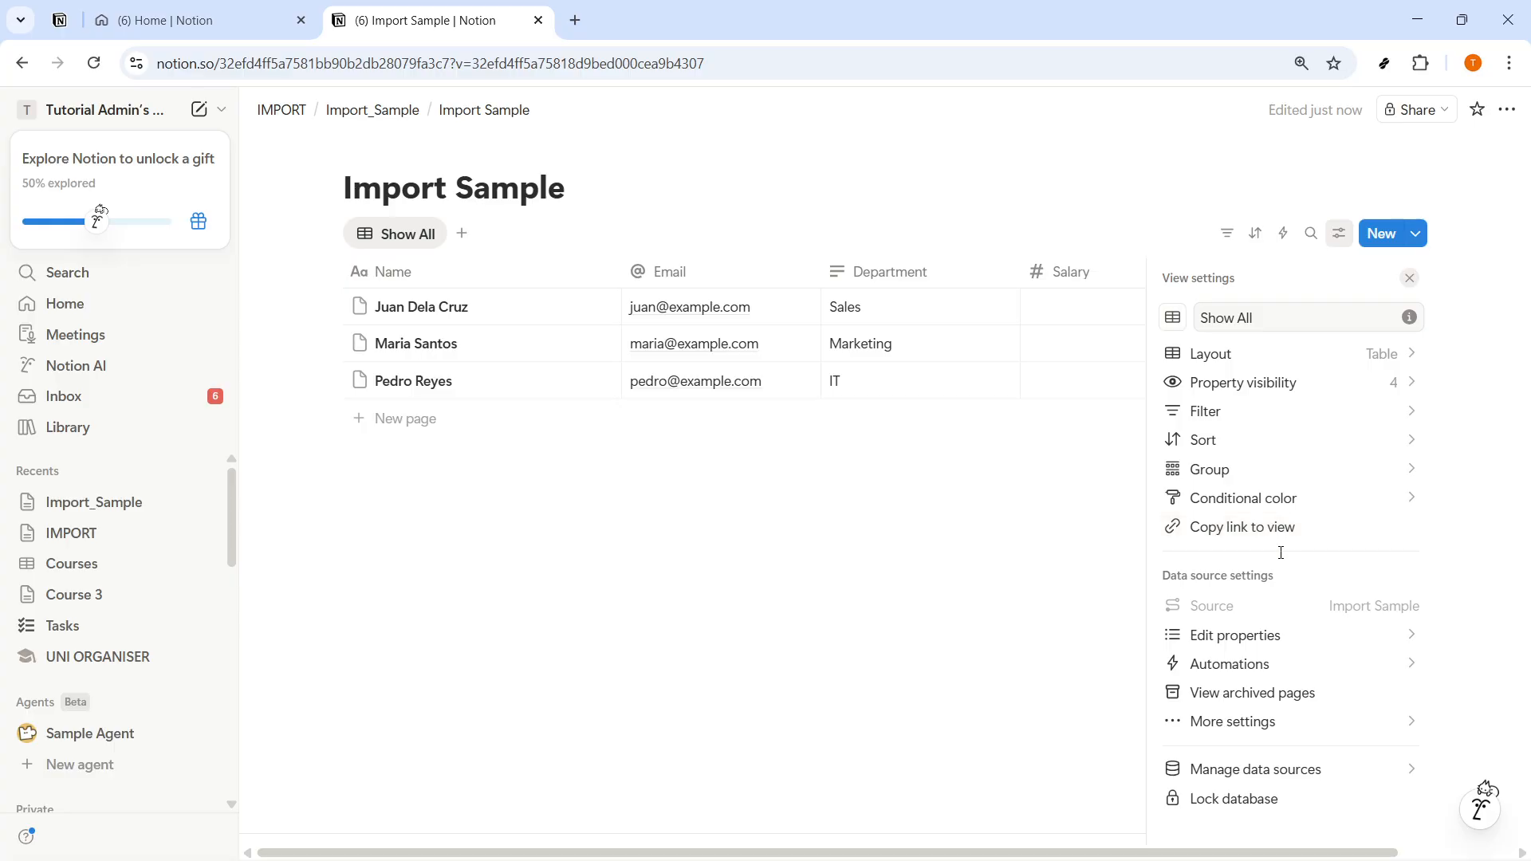
left_click(1009, 536)
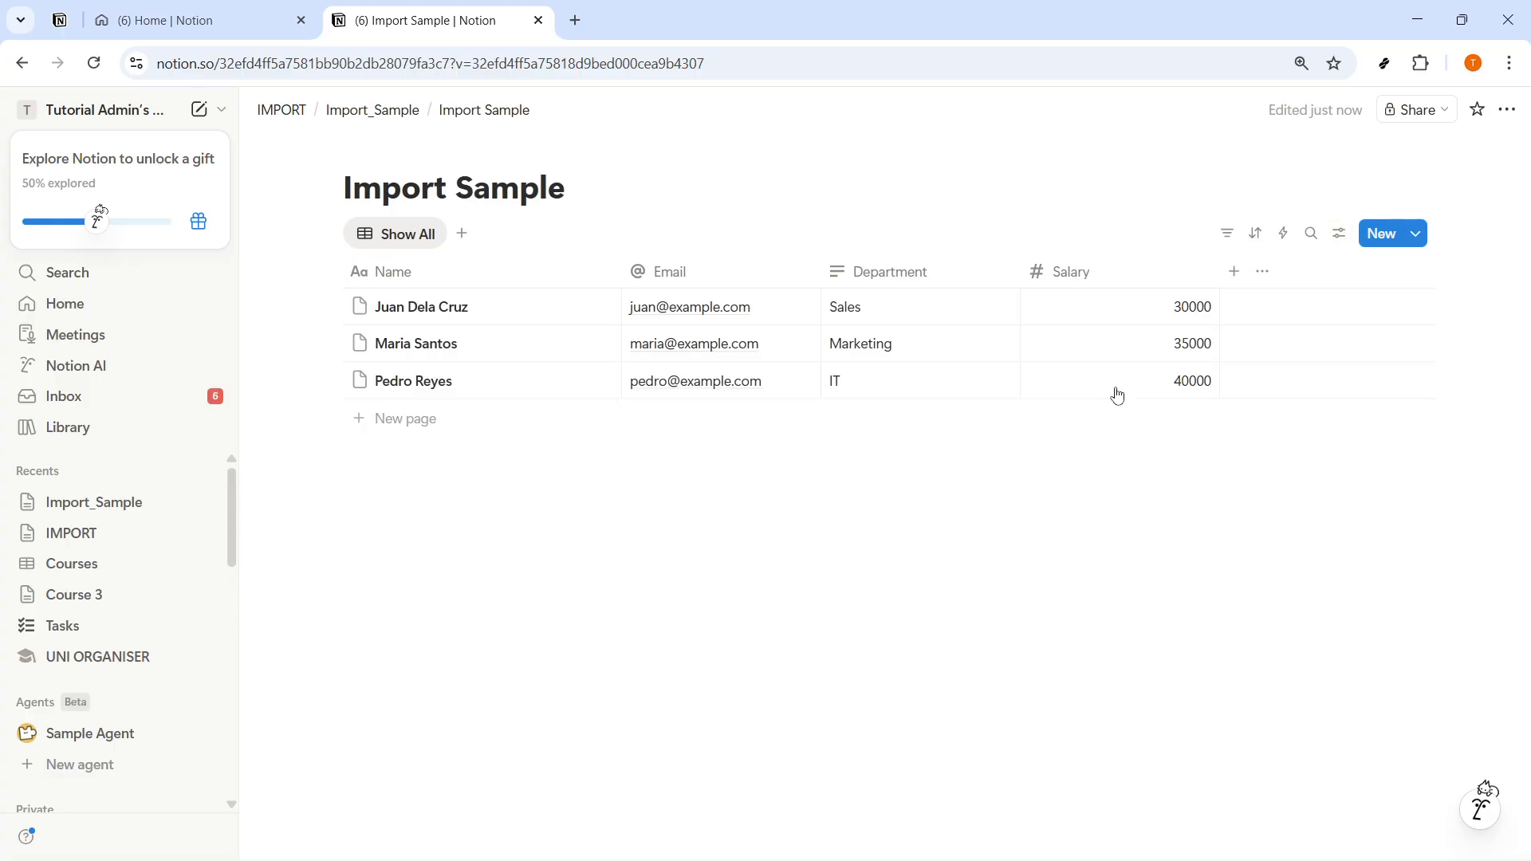
left_click(1261, 276)
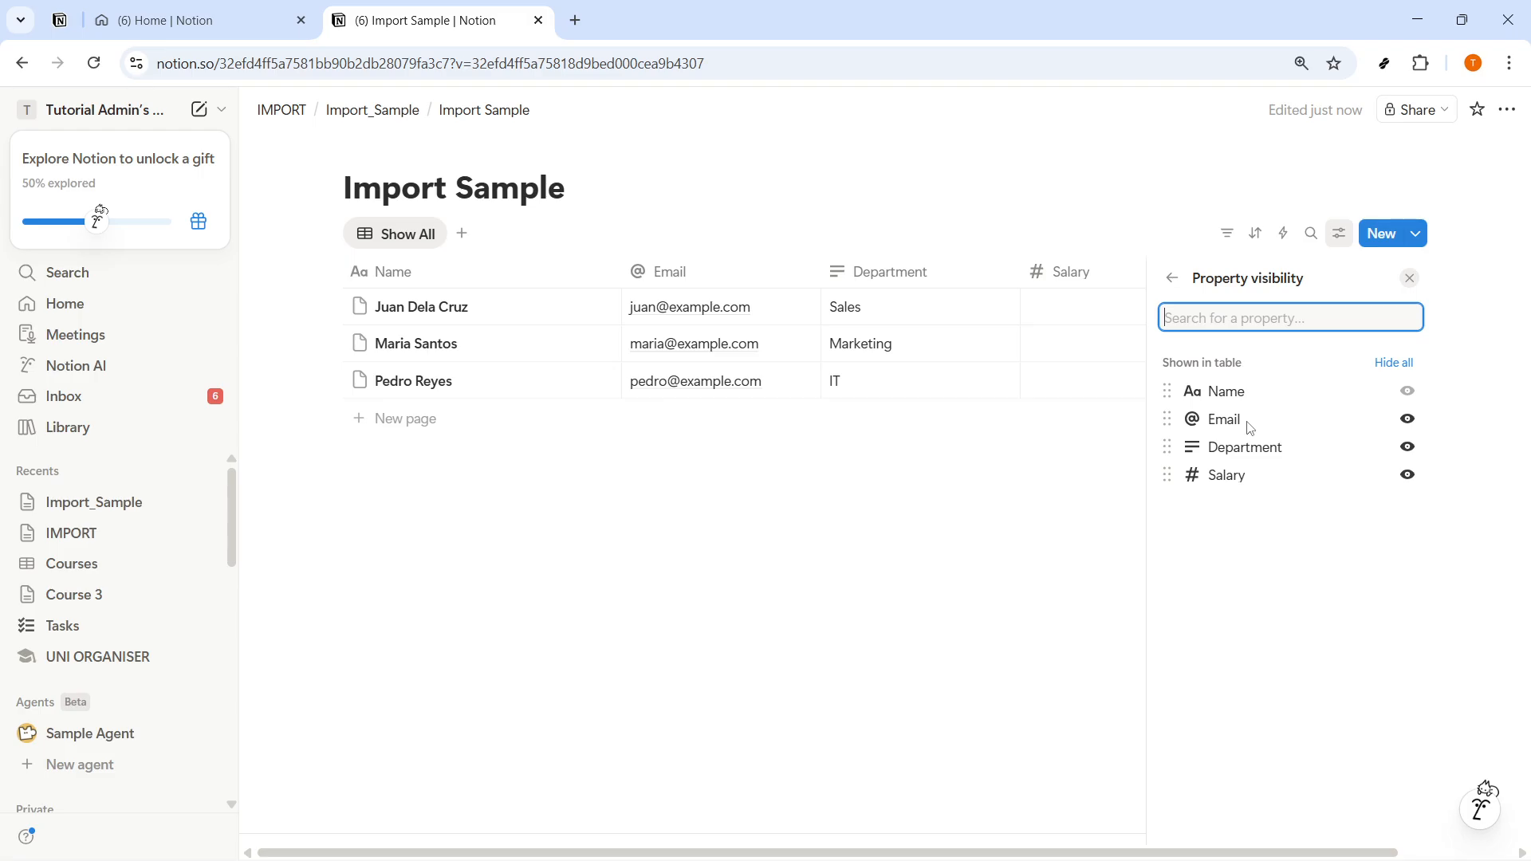
left_click(895, 514)
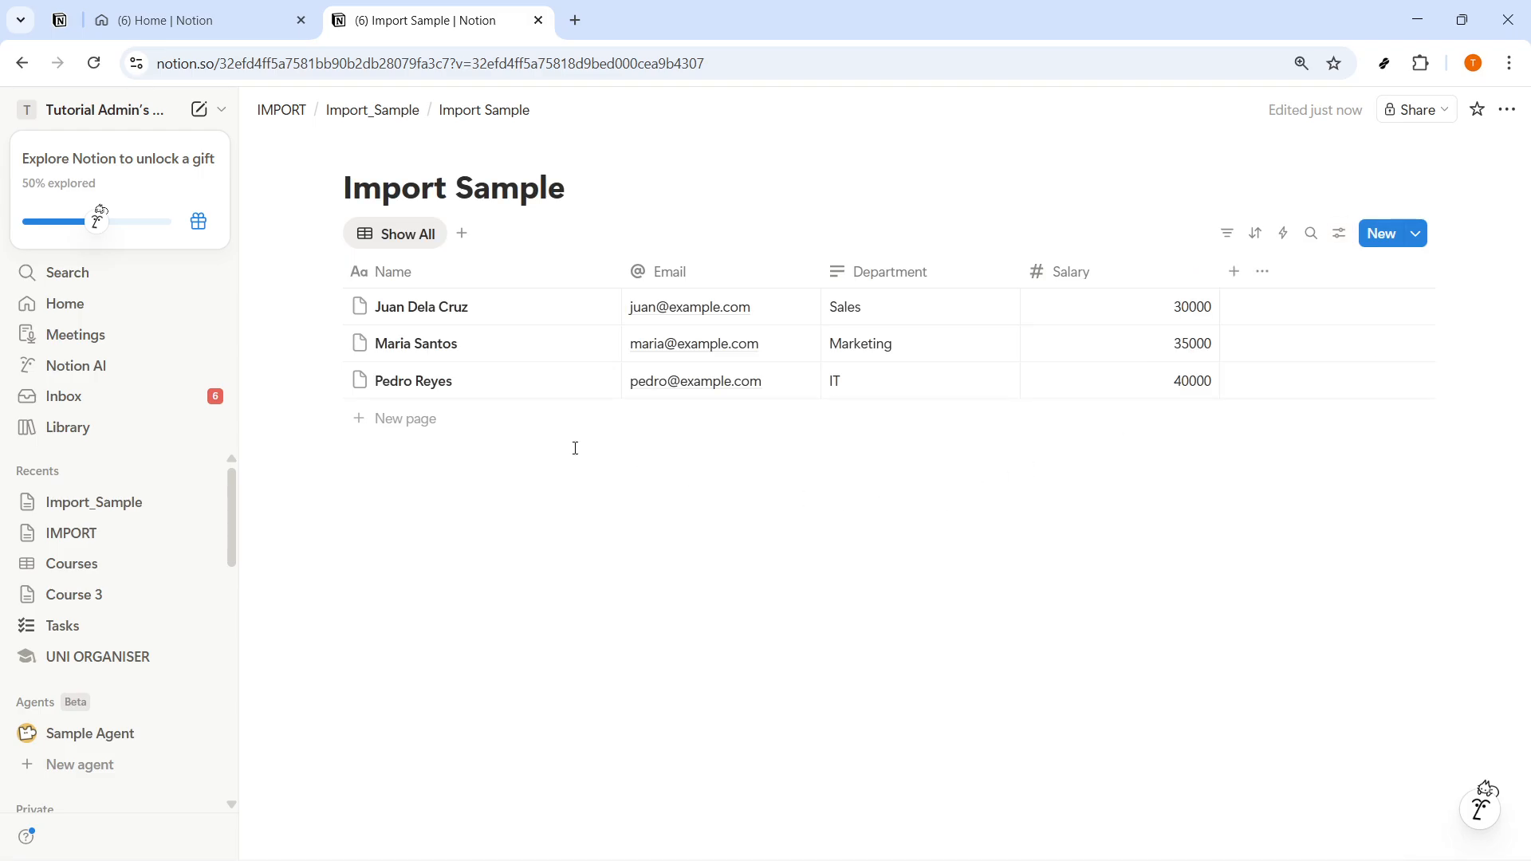
- Go back to the parent Import_Sample page and reopen the Import Sample database from it
left_click(373, 110)
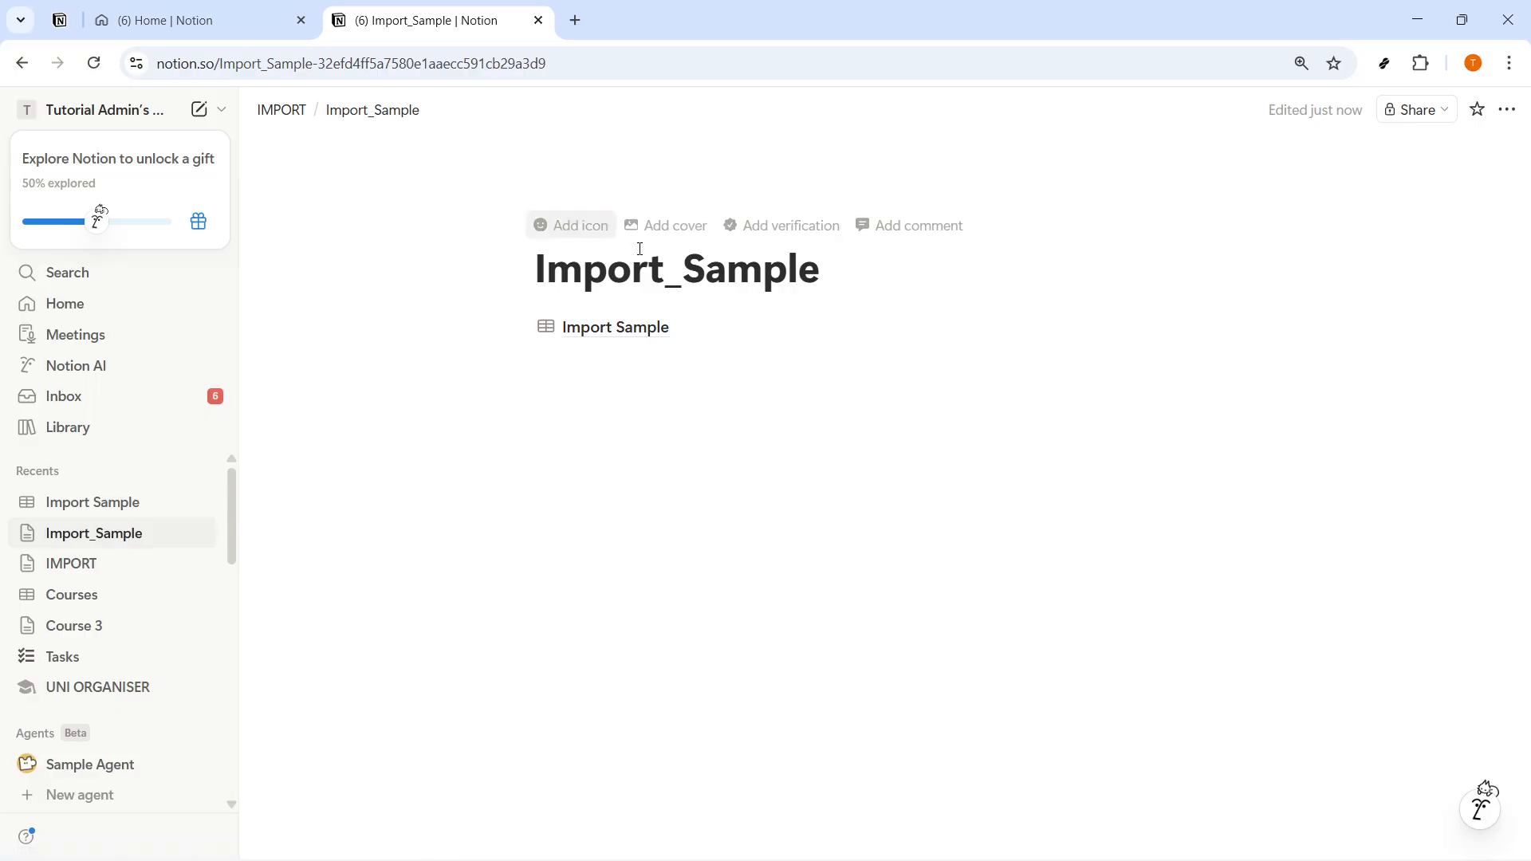
left_click(612, 334)
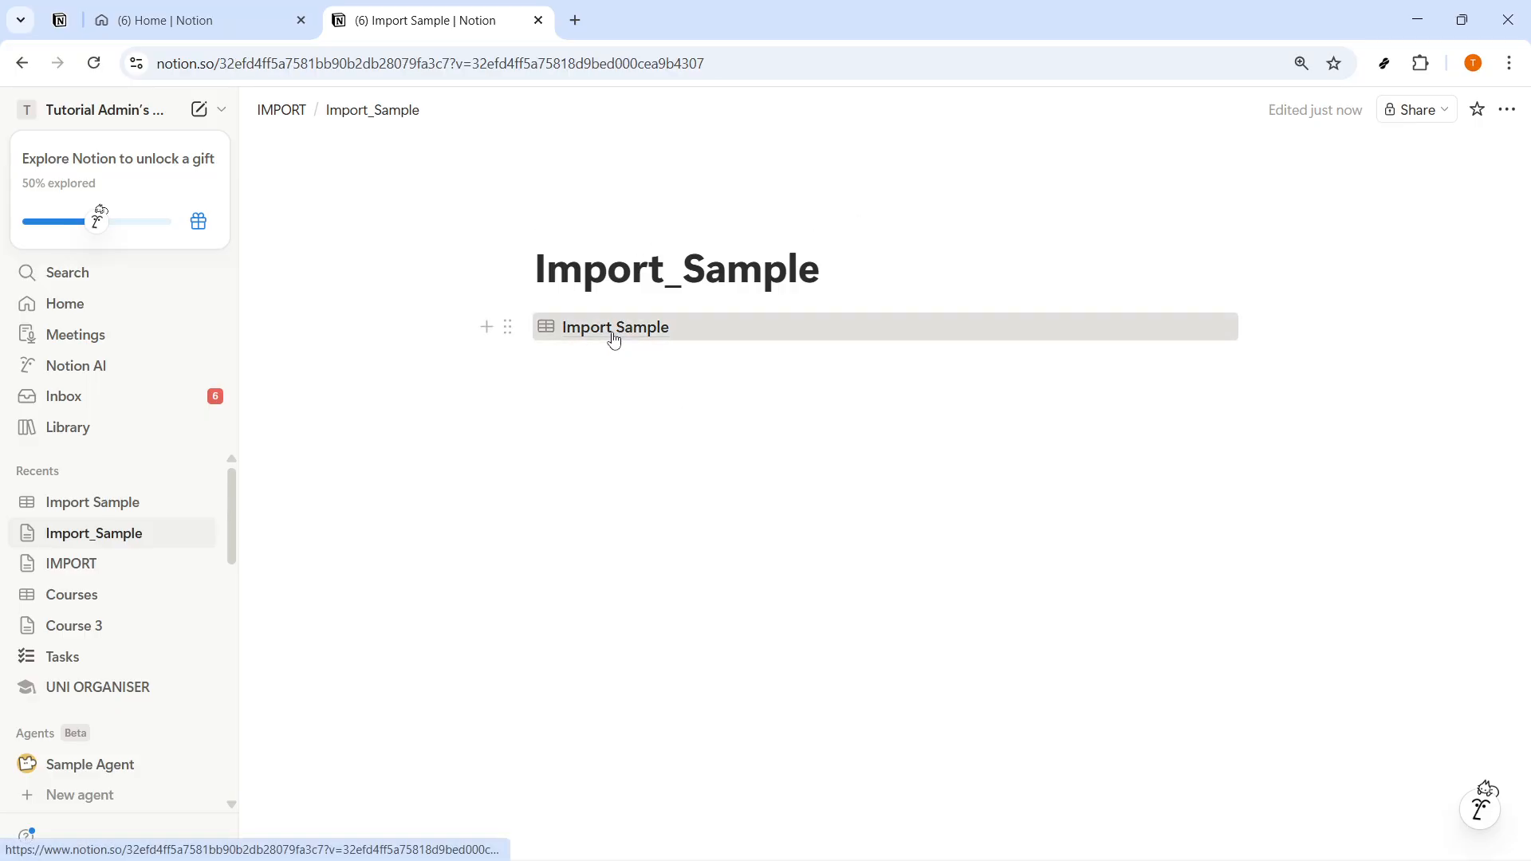